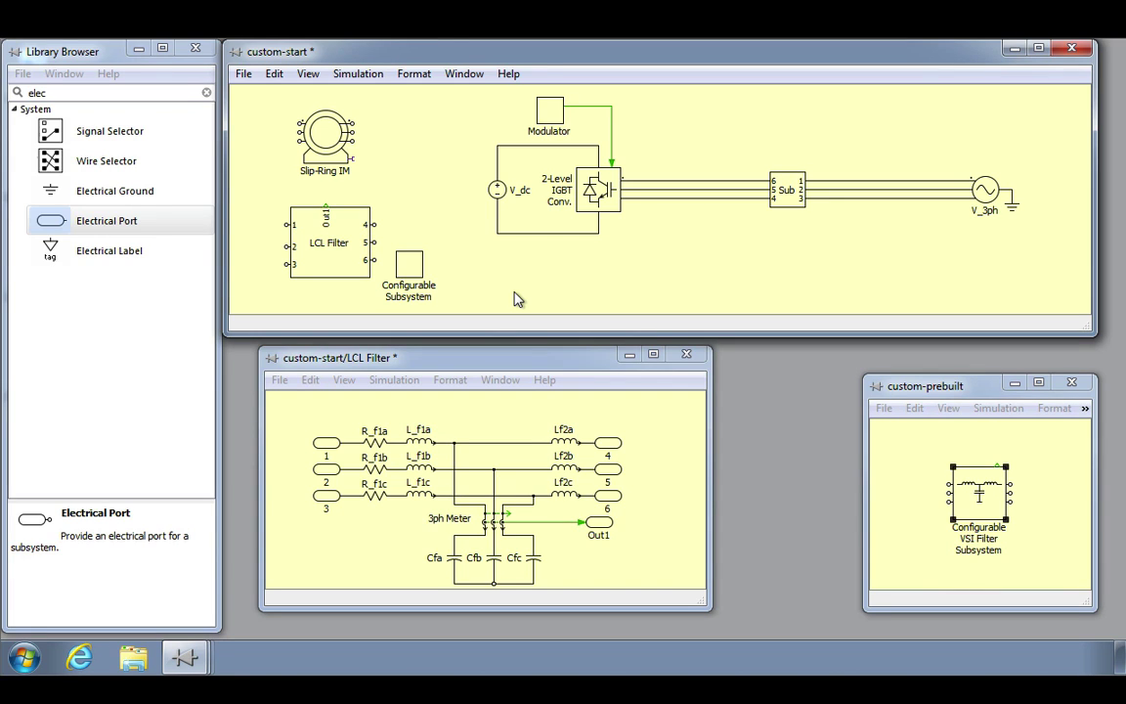
# - Select the LCL Filter subsystem block and open its Mask Editor with Ctrl+M
pyautogui.click(349, 277)
pyautogui.hotkey('ctrl', 'm')
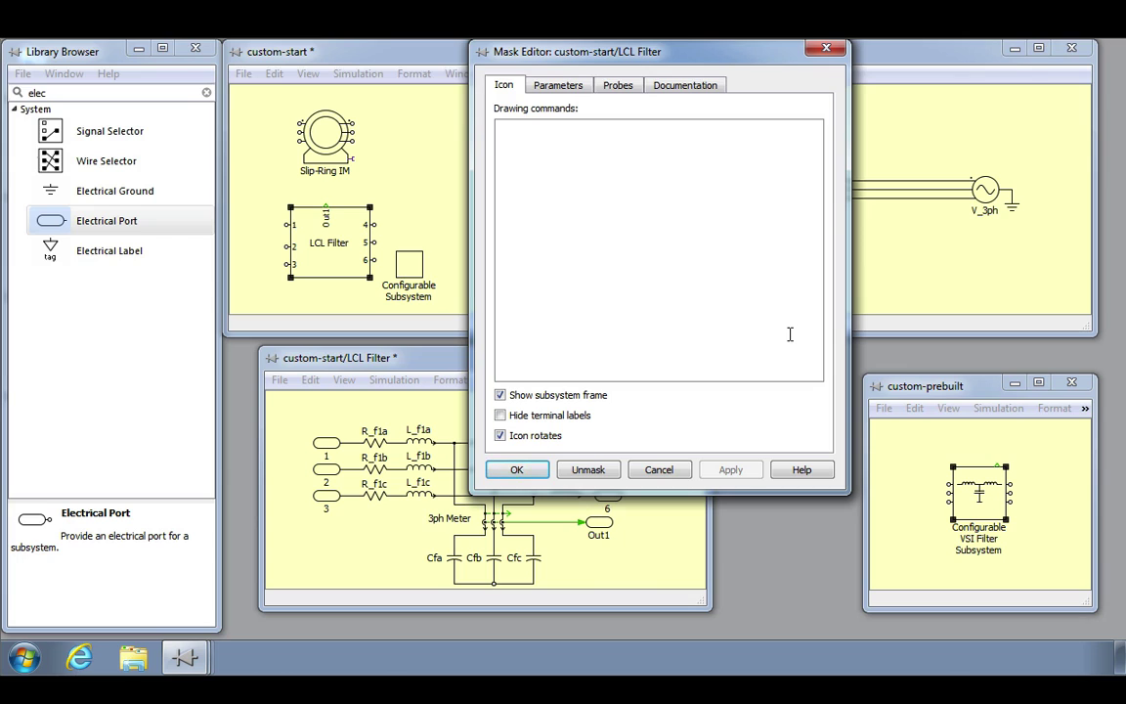
# - Enable Hide terminal labels for the LCL Filter mask icon and apply it
pyautogui.click(963, 510)
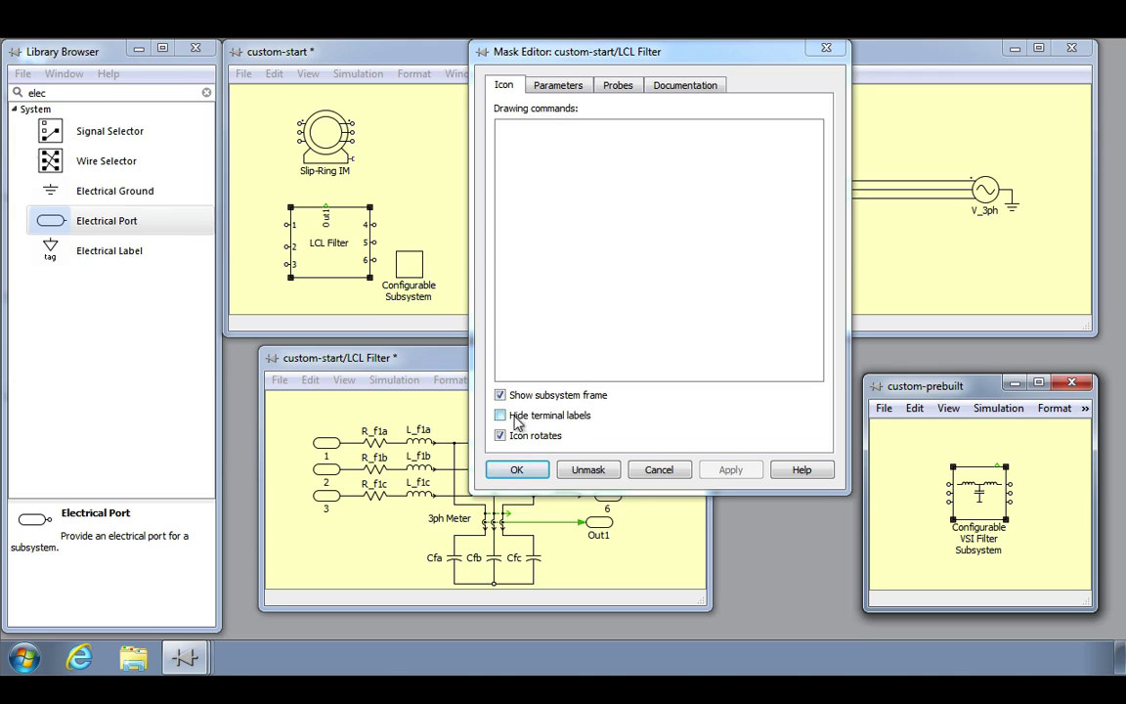
pyautogui.click(499, 416)
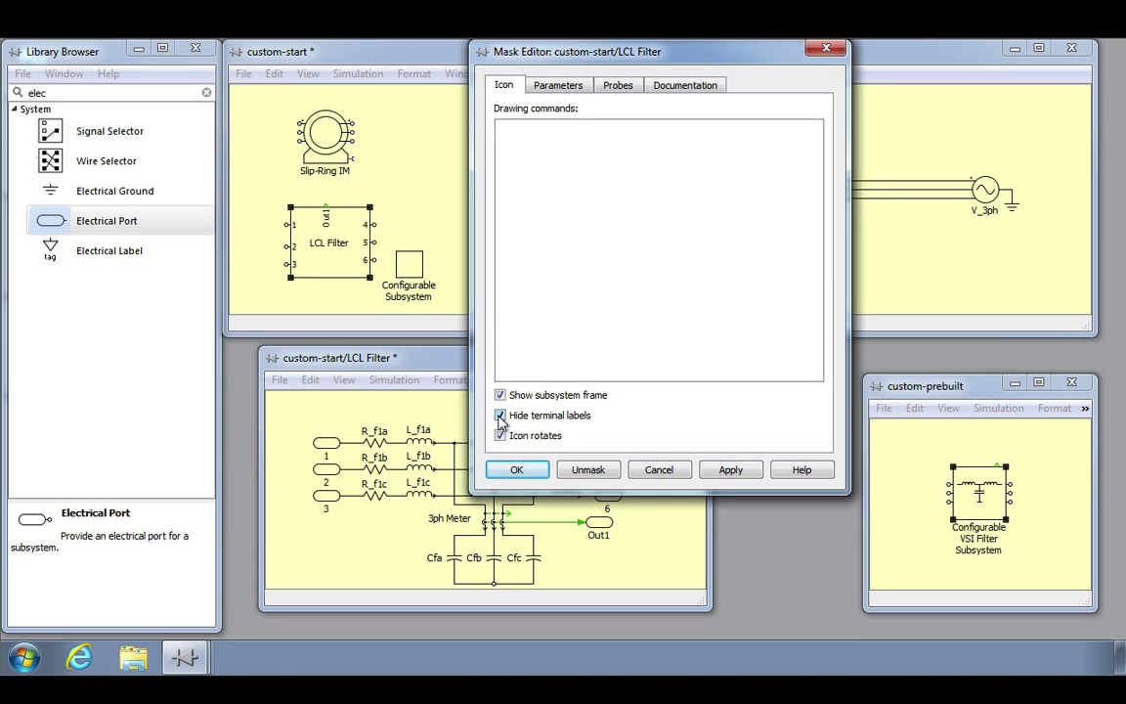
pyautogui.click(732, 471)
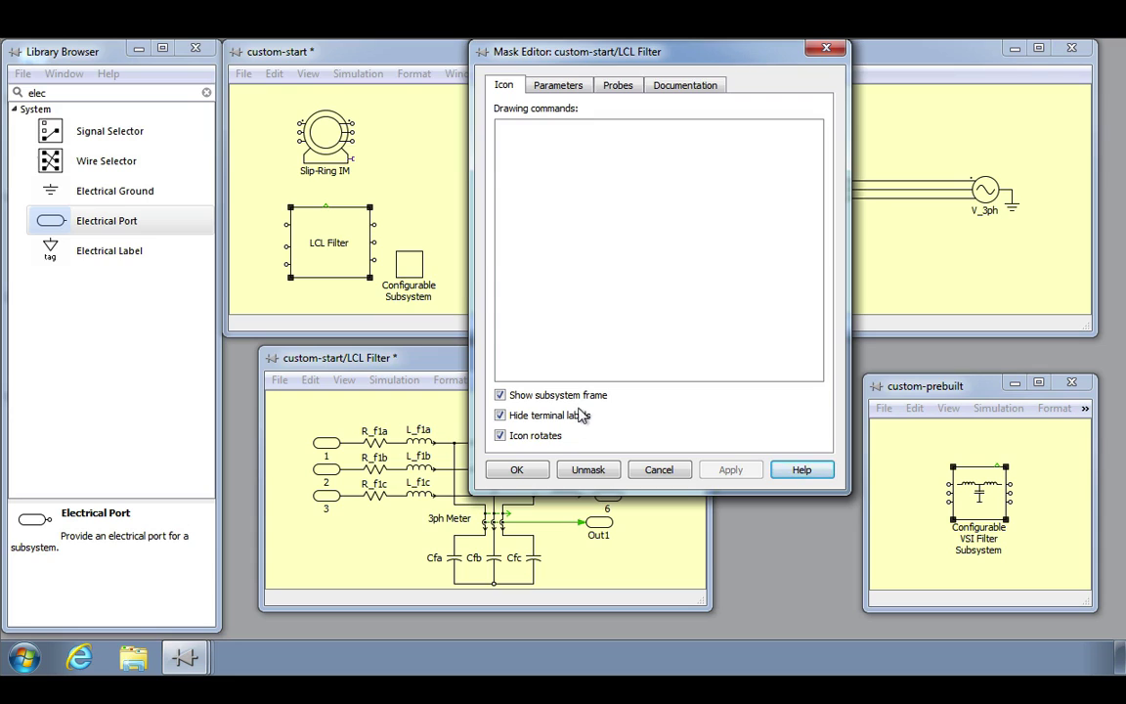
# - Add a new mask parameter (new_var) and open inductor L_f1a's parameter dialog
pyautogui.click(568, 88)
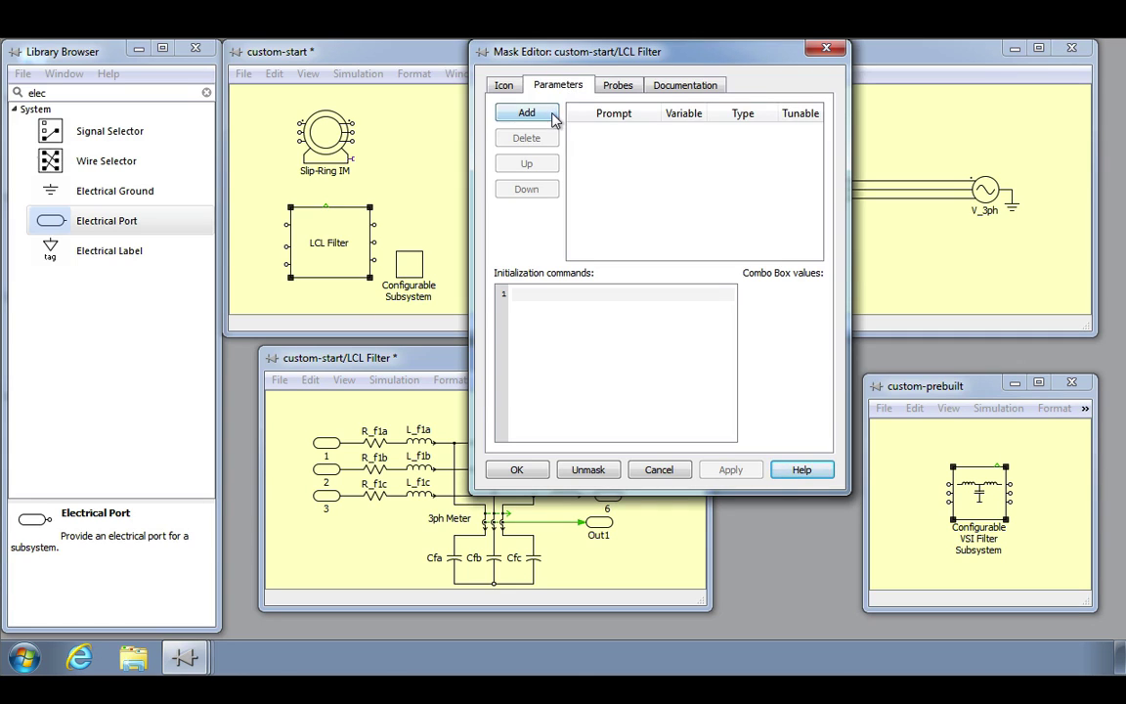
pyautogui.click(551, 115)
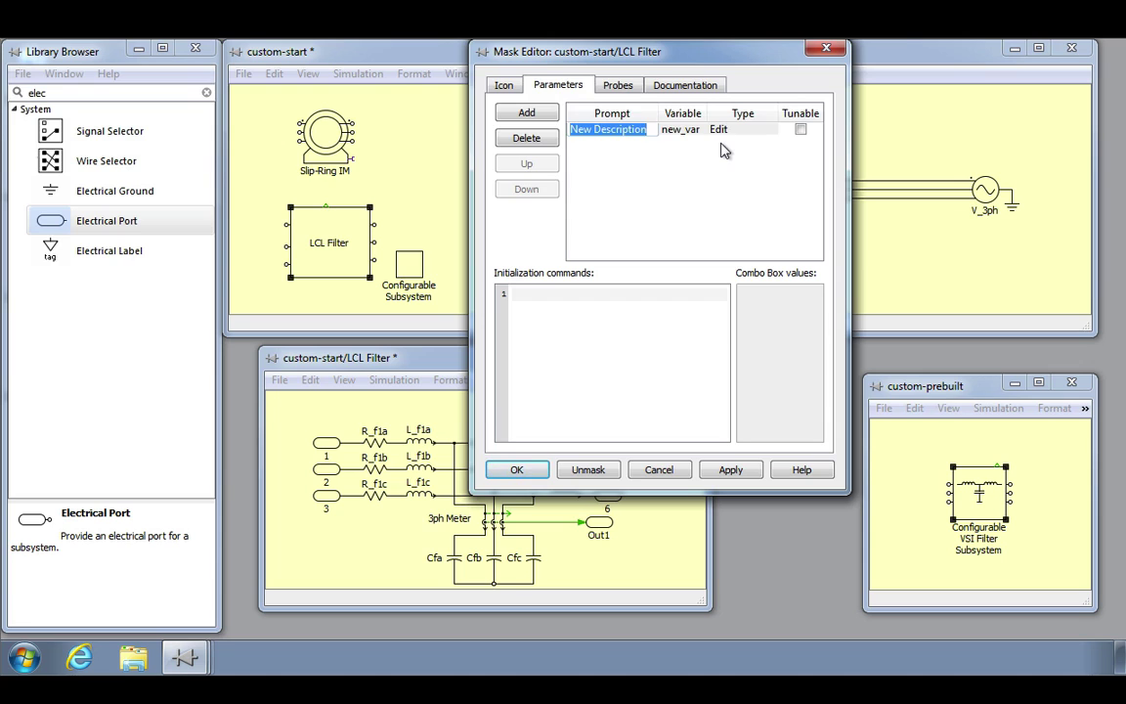
pyautogui.doubleClick(425, 443)
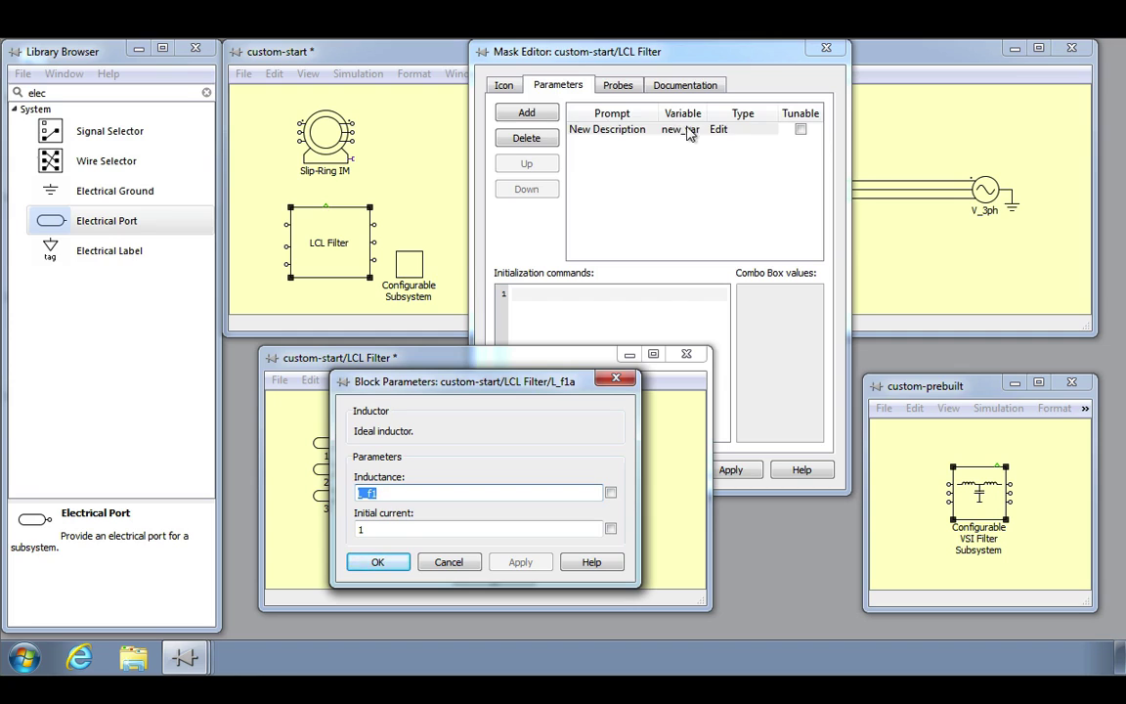
pyautogui.click(733, 130)
pyautogui.click(736, 131)
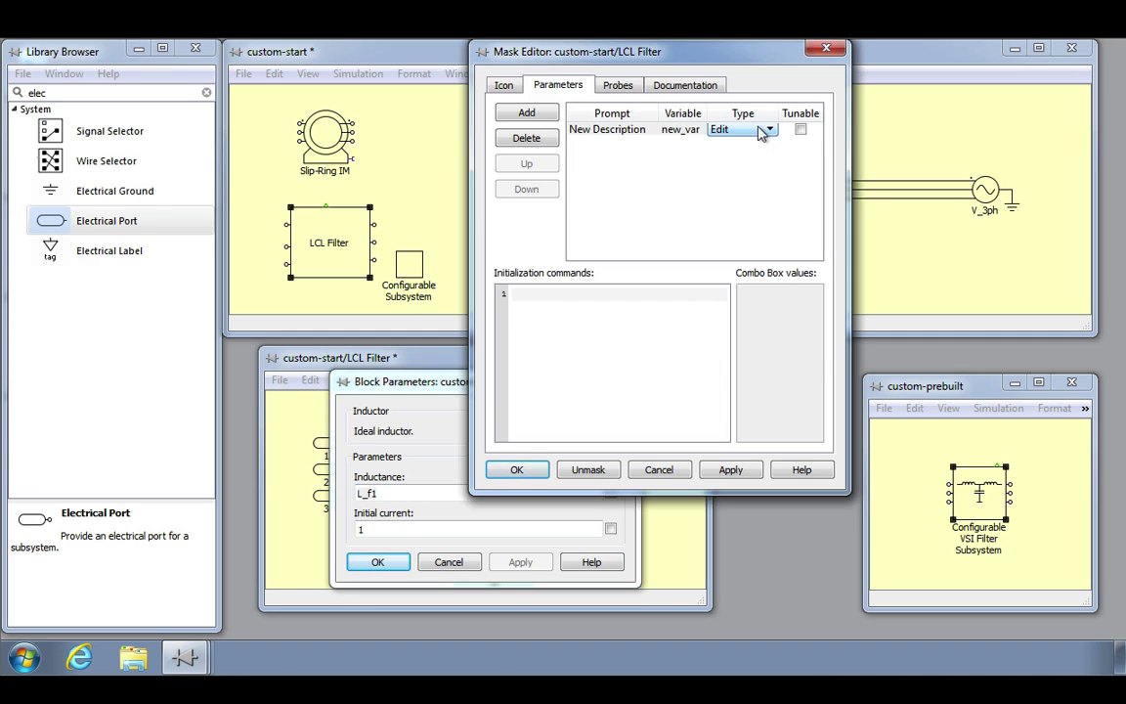
pyautogui.click(769, 130)
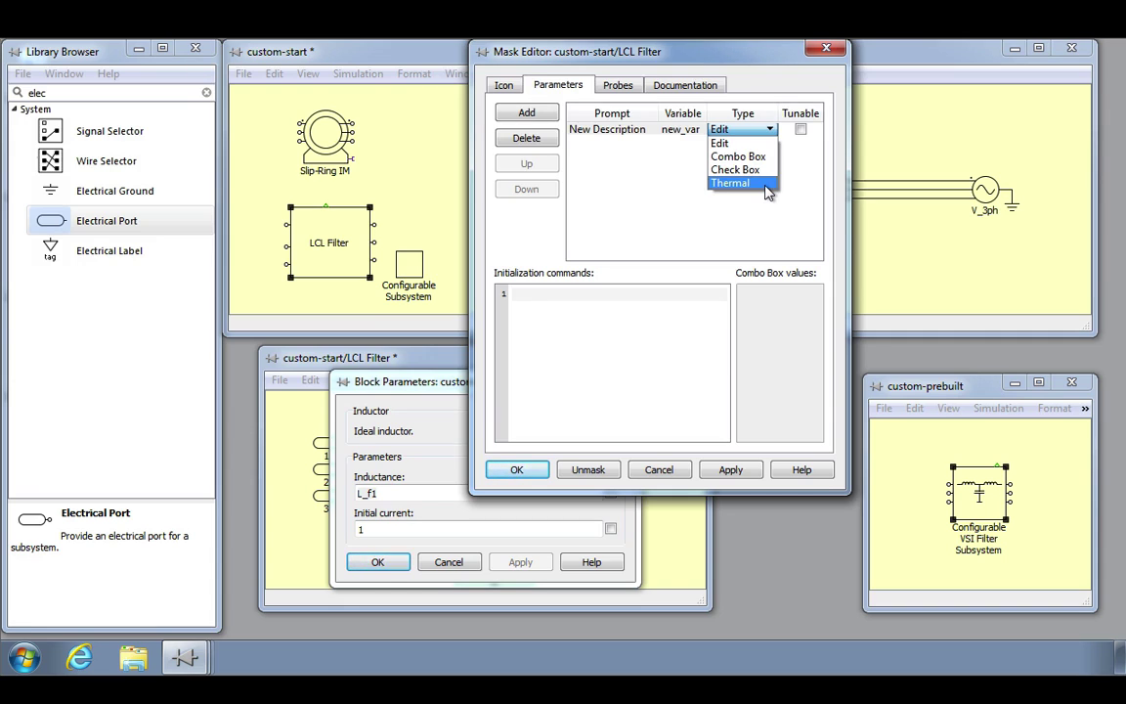
pyautogui.click(655, 197)
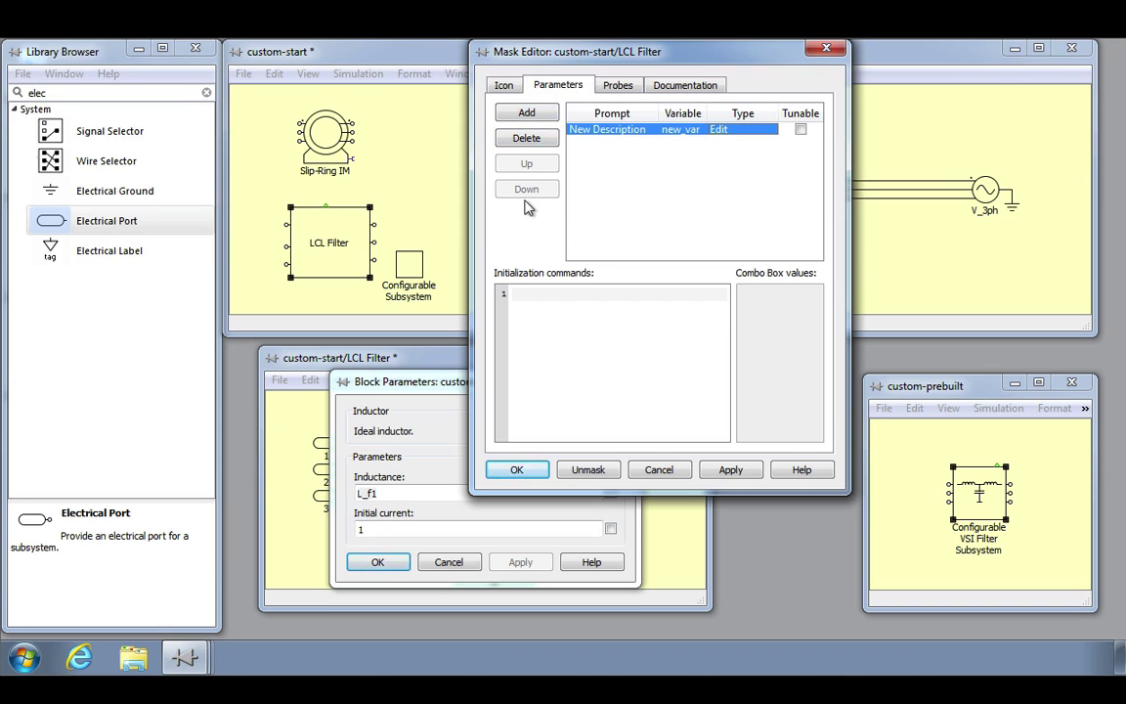
pyautogui.click(528, 293)
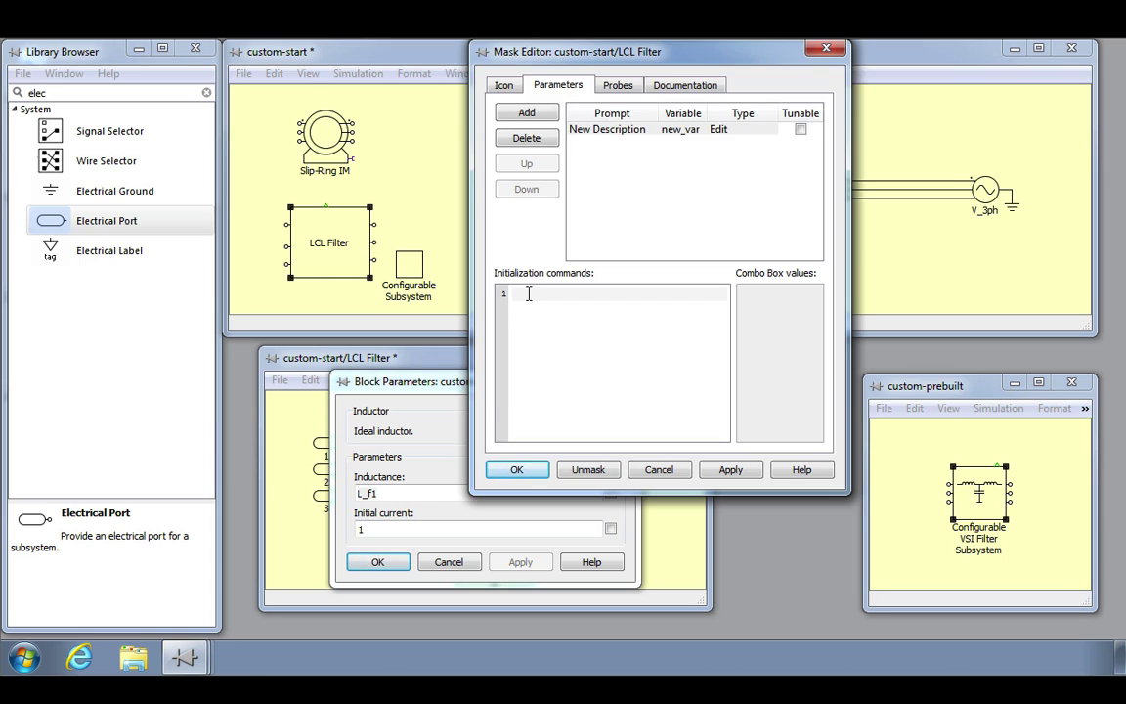
pyautogui.click(610, 130)
# - Rename the mask parameter's prompt to 'Resistance' and its variable to 'Rfilter'
pyautogui.click(610, 130)
pyautogui.write('Re')
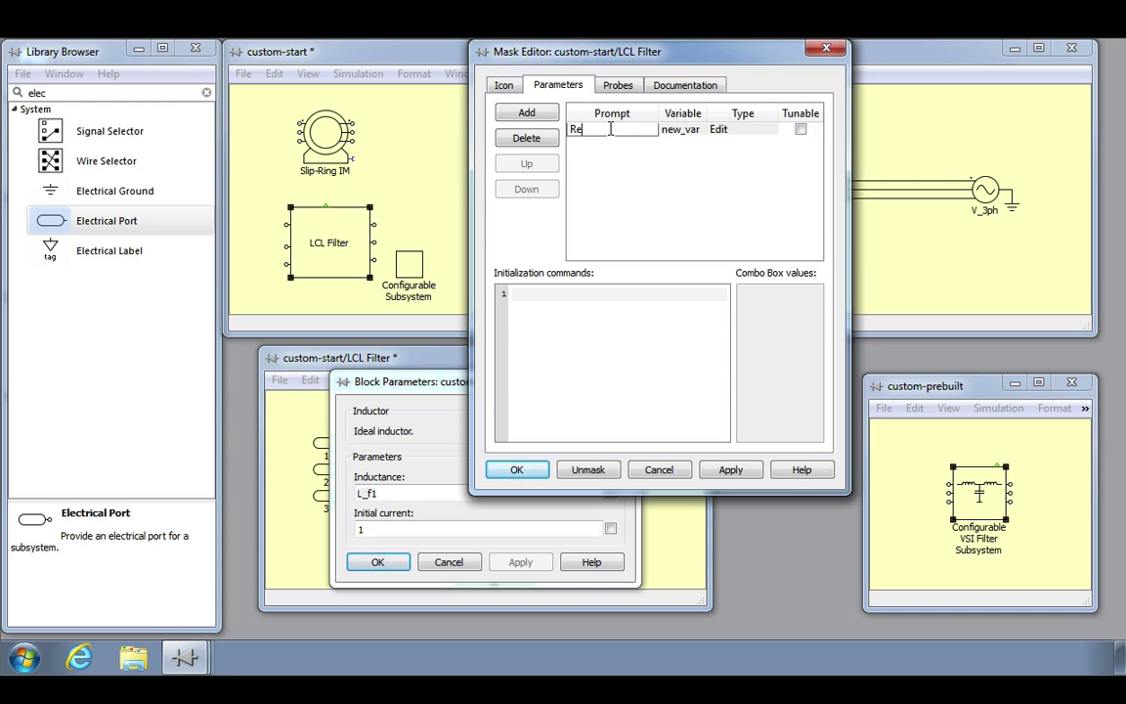
pyautogui.write('sistance')
pyautogui.click(682, 140)
pyautogui.click(682, 134)
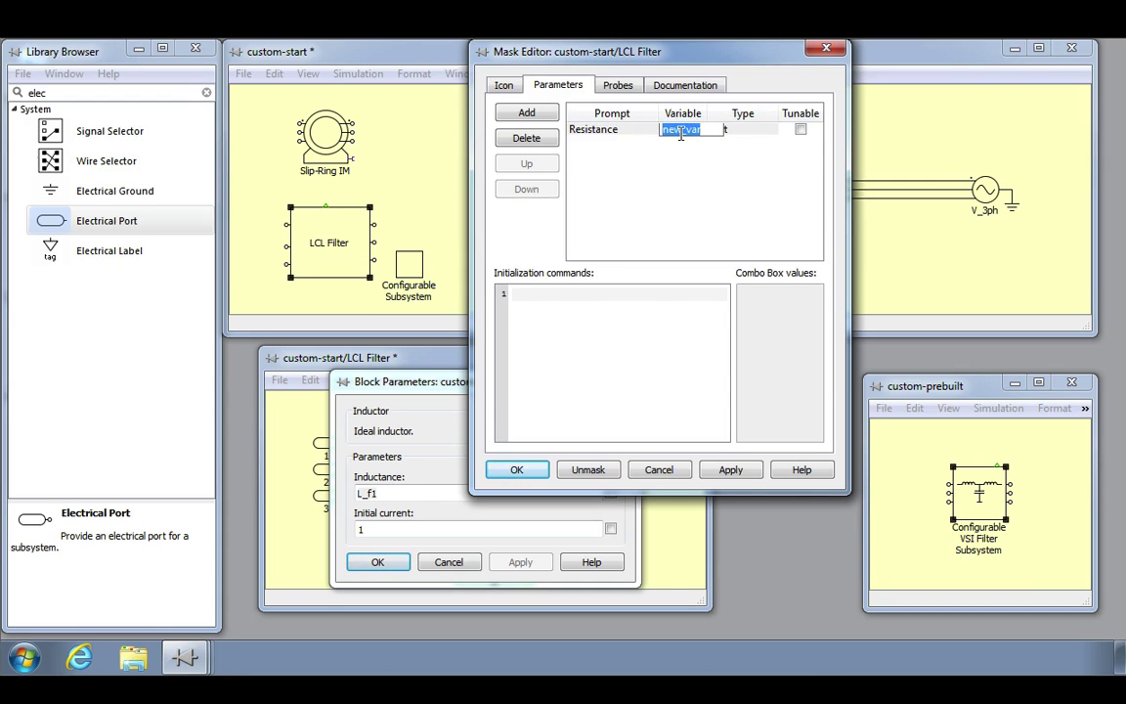
pyautogui.write('Rfilter')
pyautogui.click(671, 191)
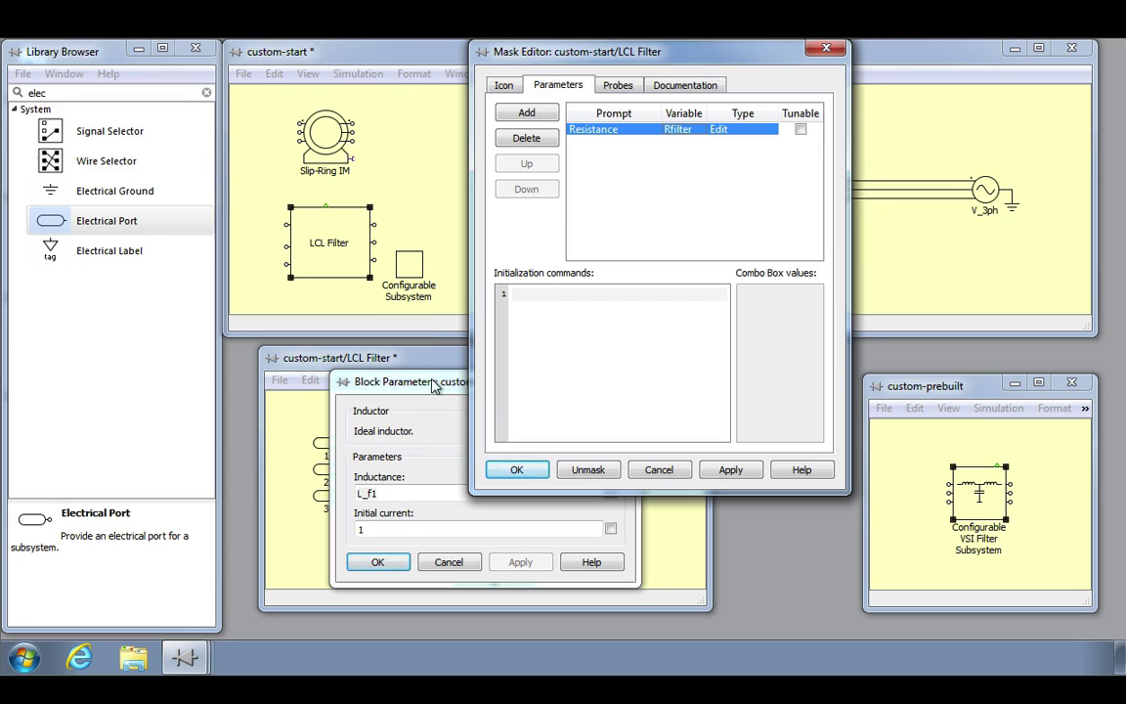
# - Set the resistance of resistors R_f1a, R_f1b and R_f1c to Rfilter
pyautogui.moveTo(435, 386); pyautogui.dragTo(655, 435)
pyautogui.click(394, 372)
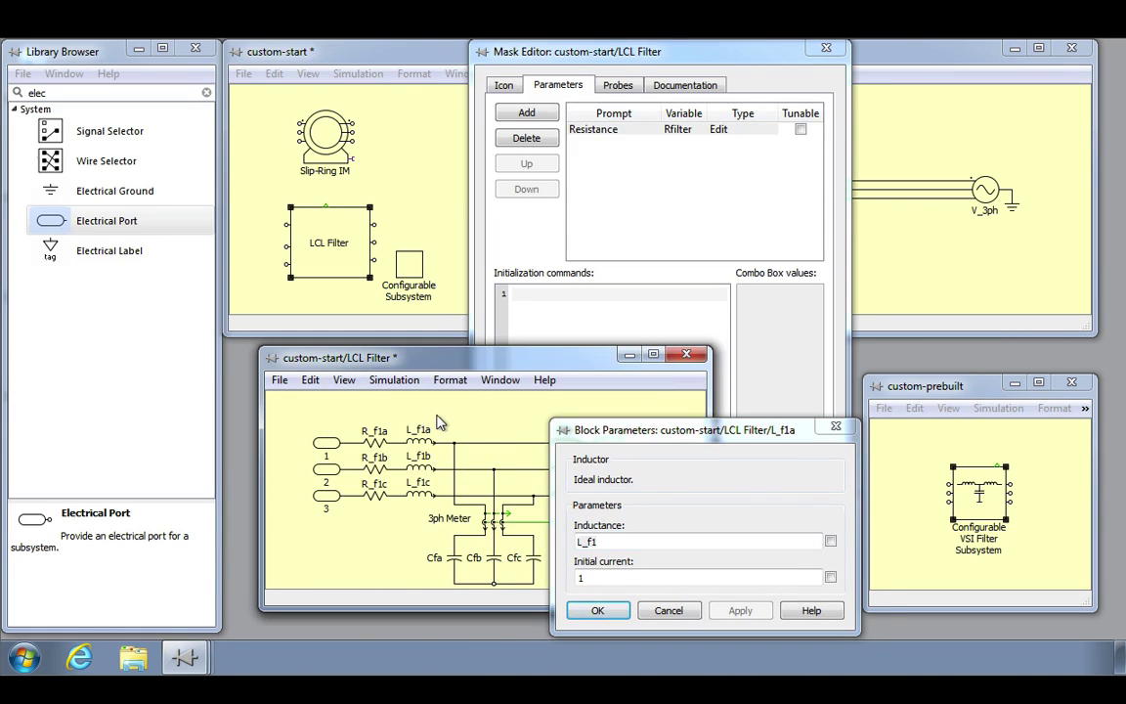
pyautogui.doubleClick(374, 448)
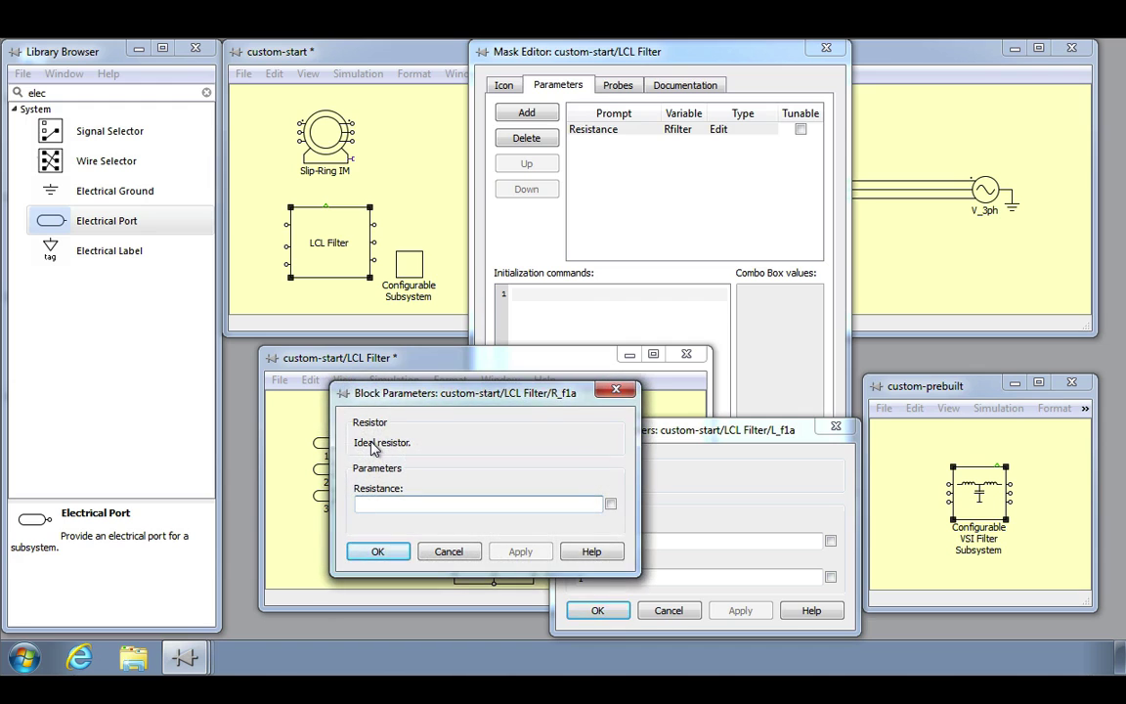
pyautogui.write('Rfilter')
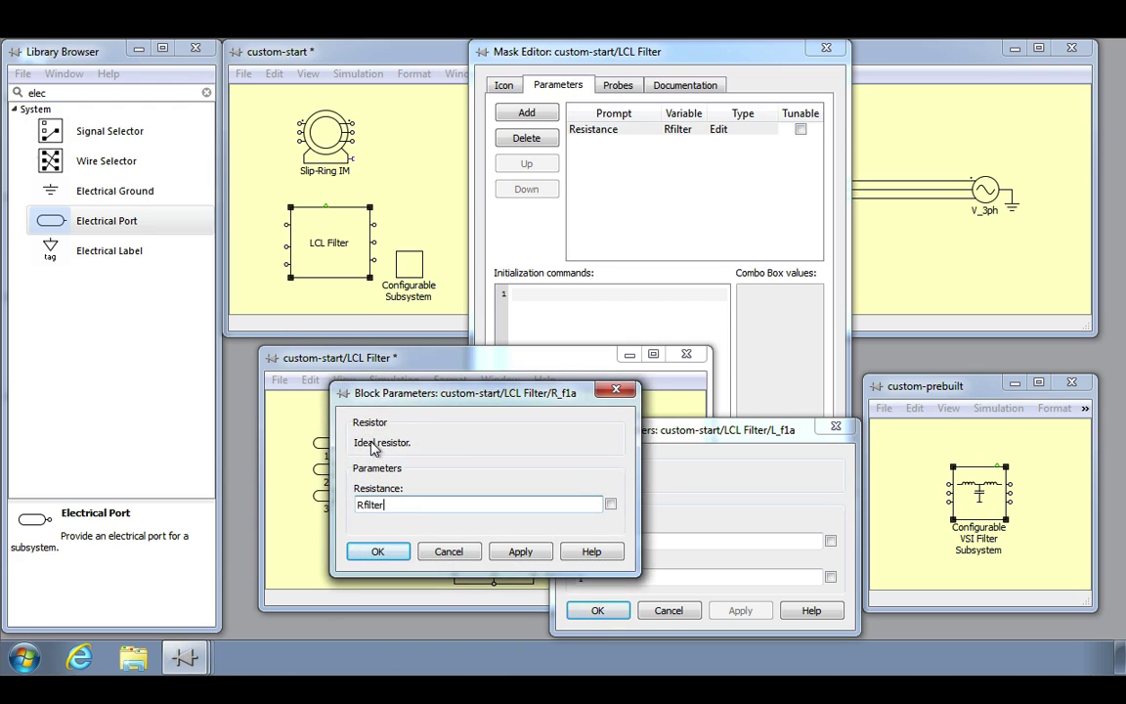
pyautogui.click(379, 553)
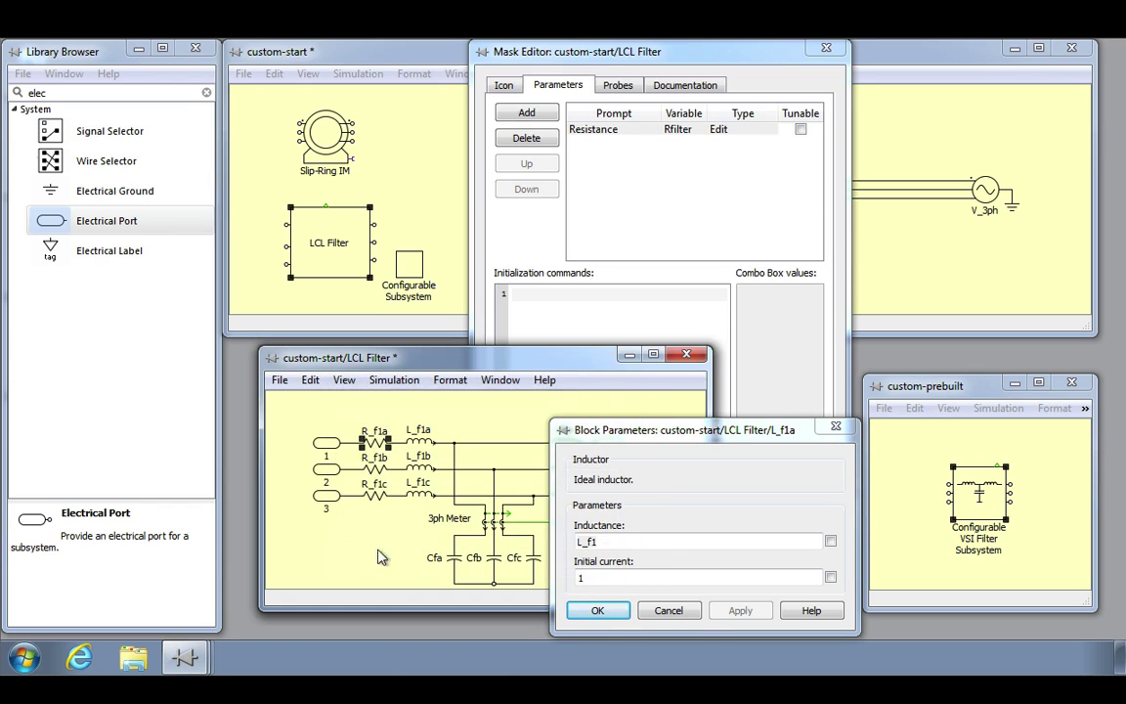
pyautogui.doubleClick(382, 474)
pyautogui.write('Rfilter')
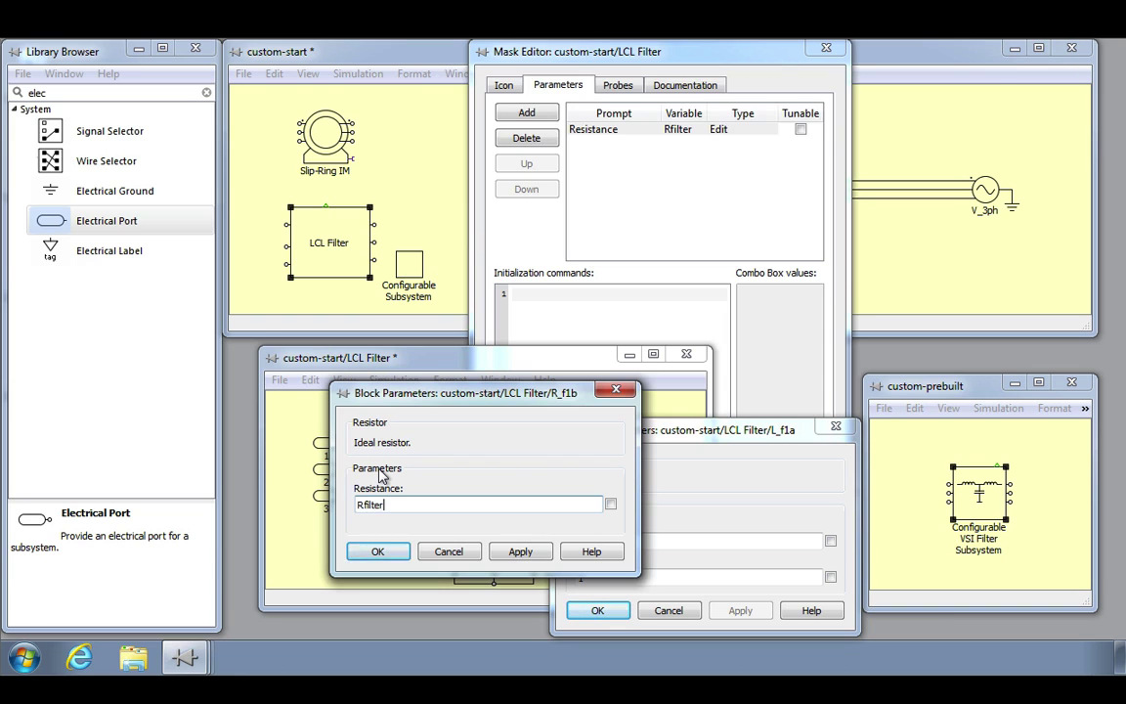
pyautogui.press('Return')
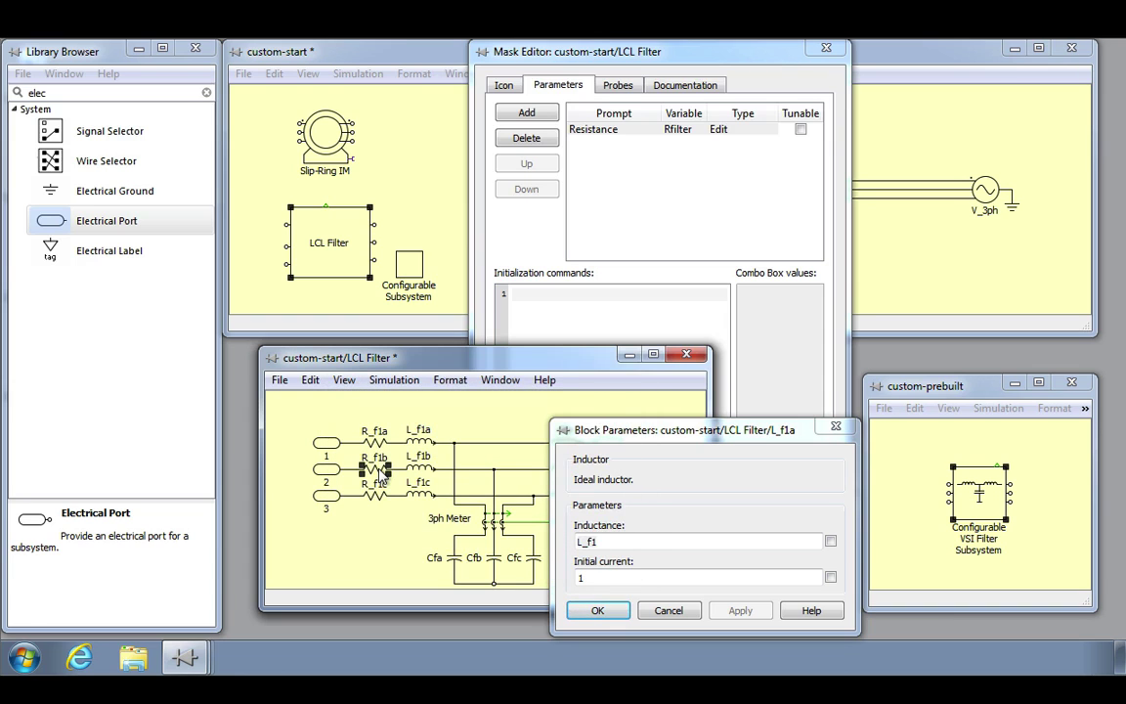
pyautogui.doubleClick(375, 495)
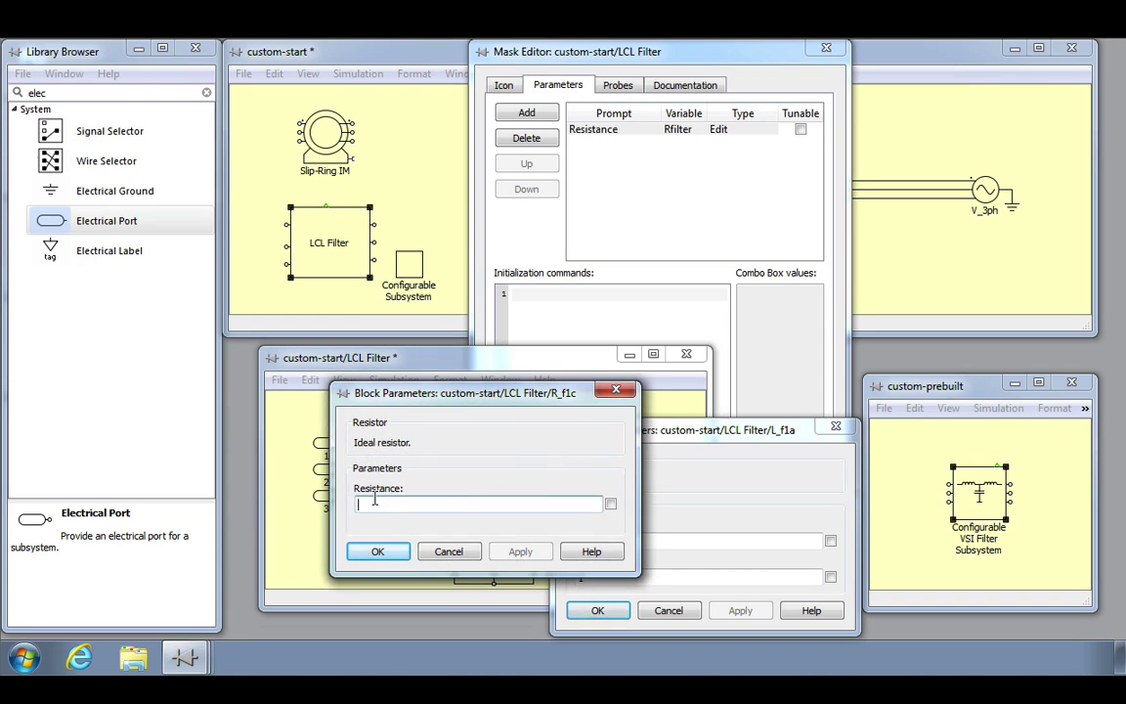
pyautogui.write('Rfilter')
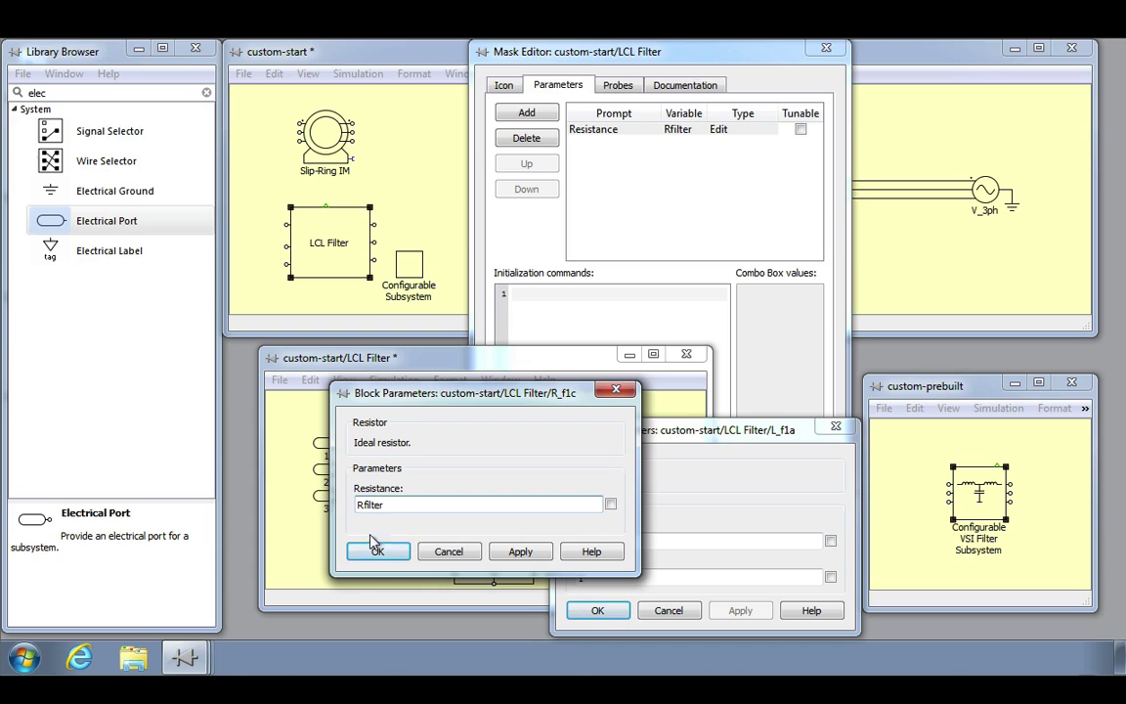
pyautogui.click(375, 550)
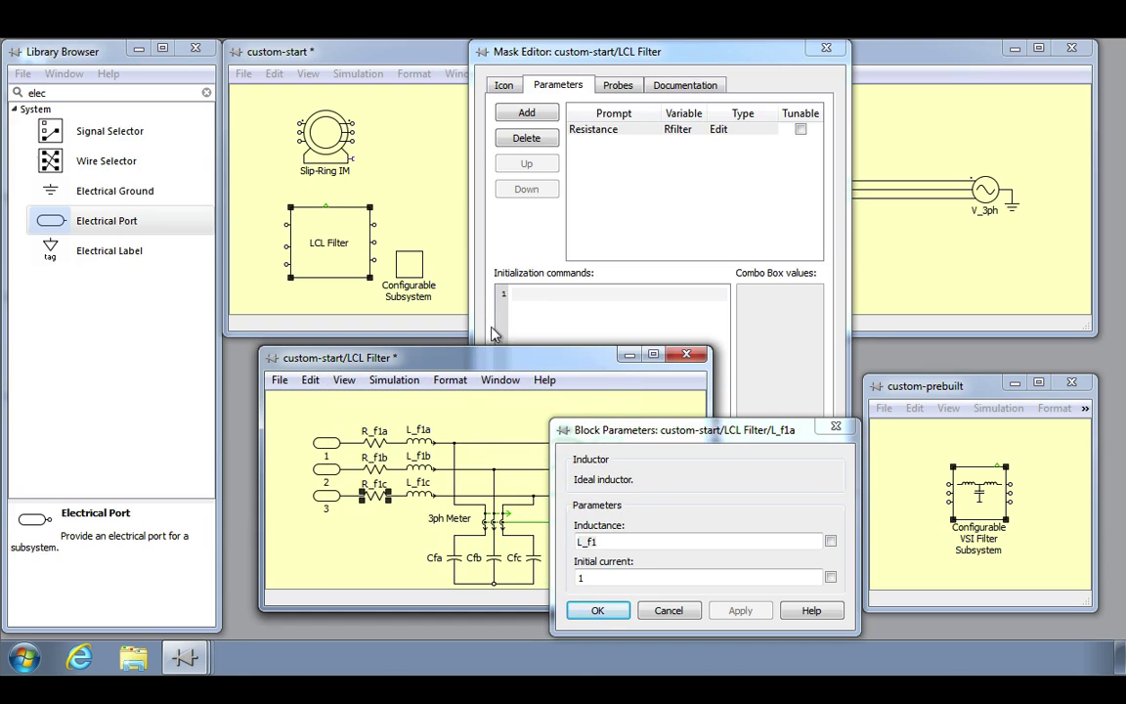
# - Add a new mask probe signal named 'Ic_filter'
pyautogui.click(614, 87)
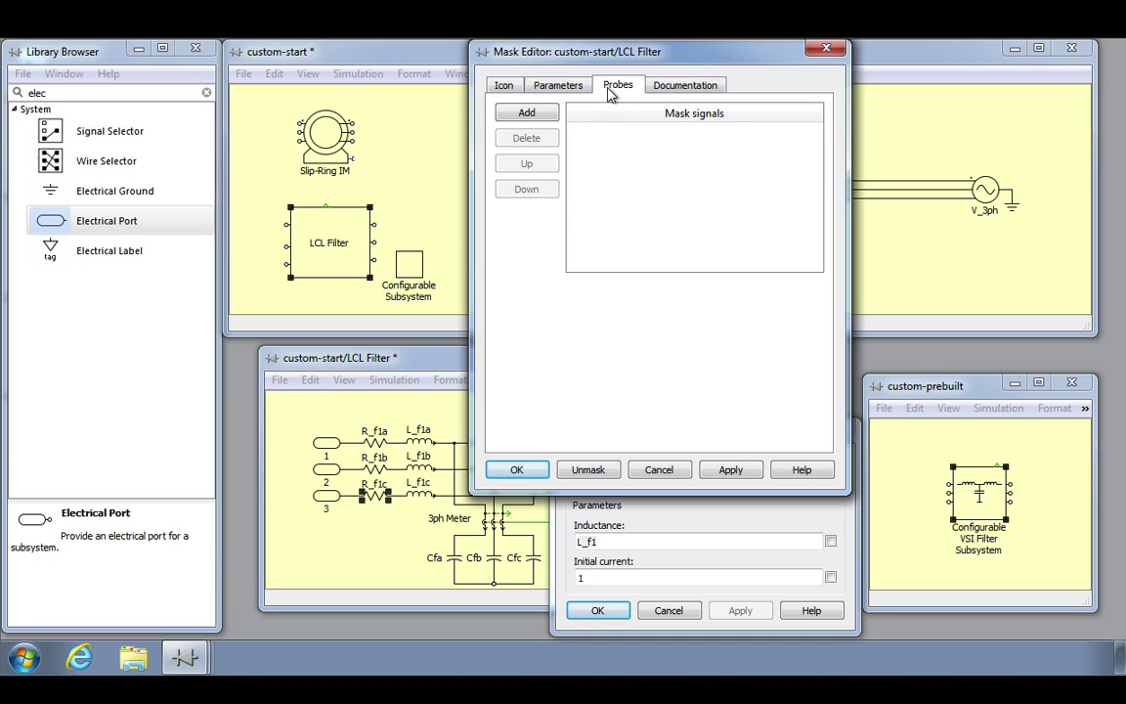
pyautogui.click(527, 113)
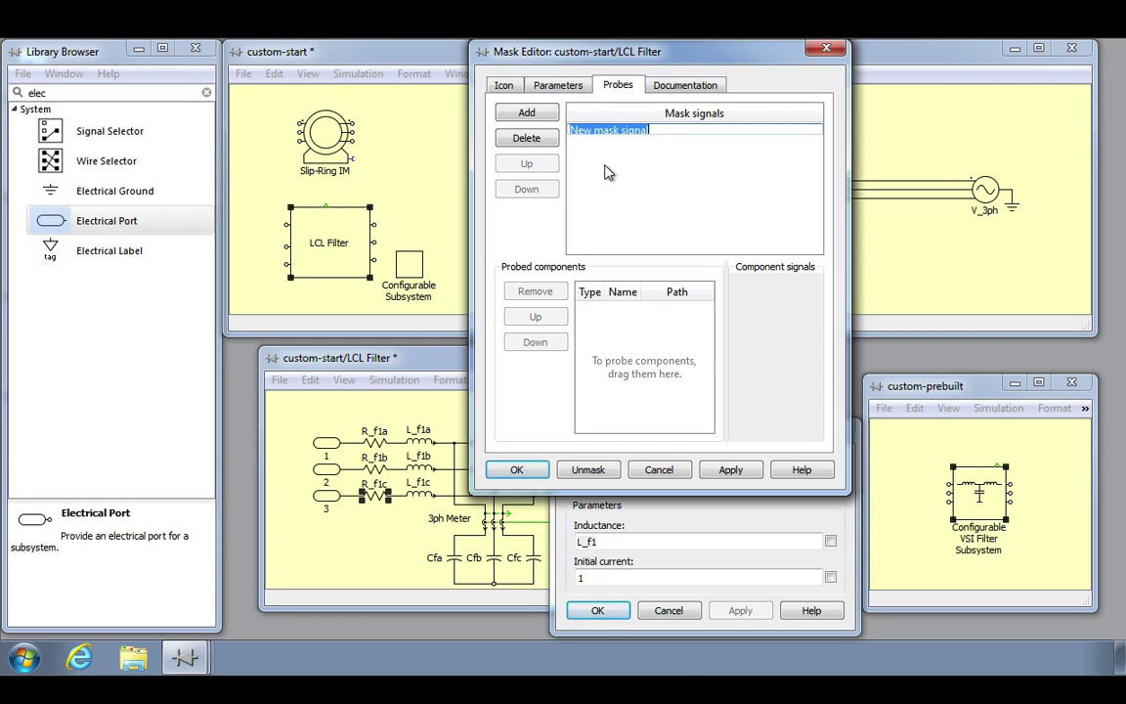
pyautogui.write('Id')
pyautogui.press('BackSpace')
pyautogui.write('c filter')
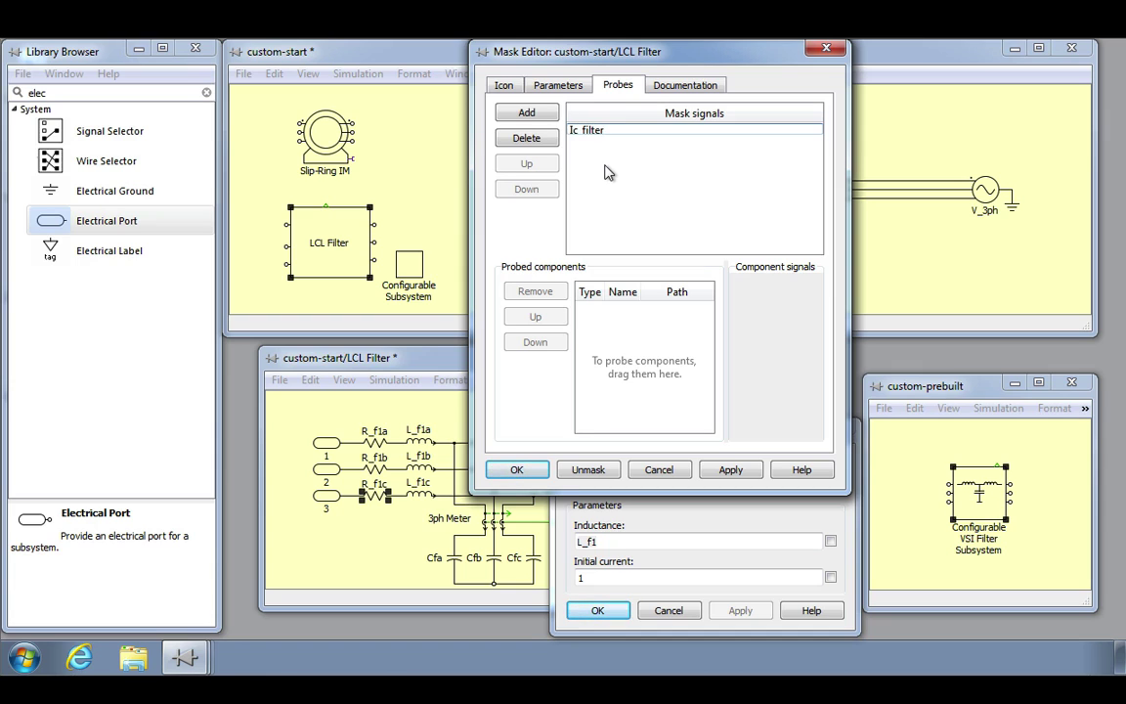
pyautogui.press('Return')
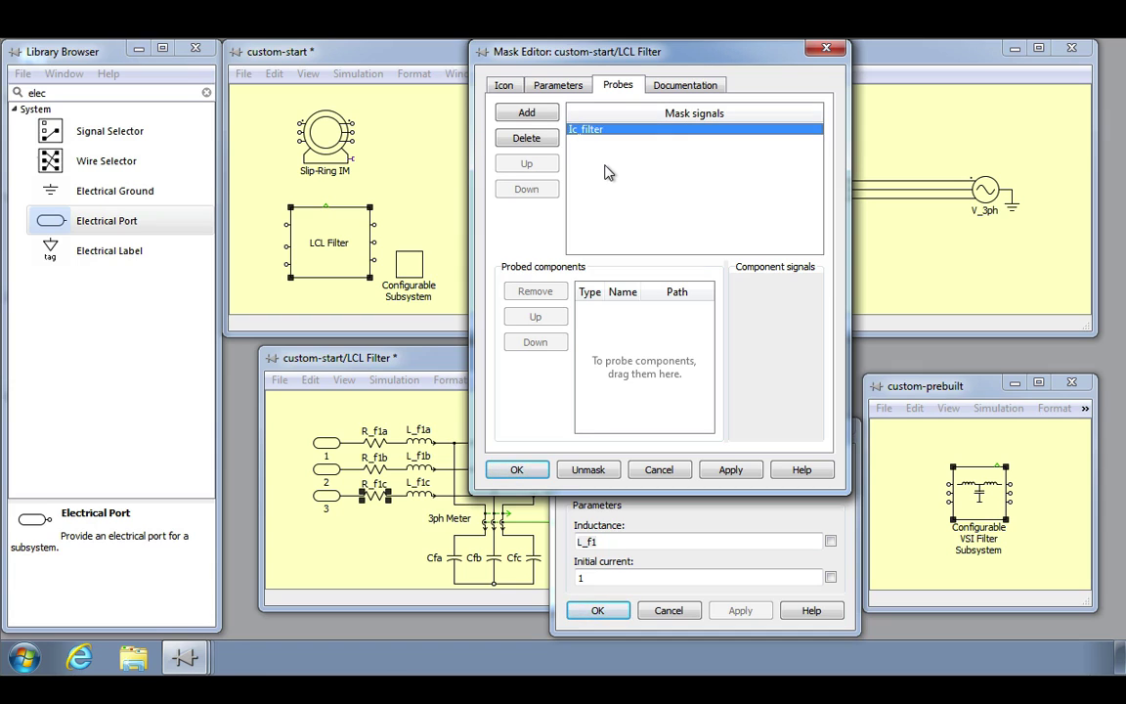
# - Map the 3ph Meter's measured current to the Ic_filter signal and apply
pyautogui.click(493, 525)
pyautogui.moveTo(494, 525); pyautogui.dragTo(621, 328)
pyautogui.click(619, 327)
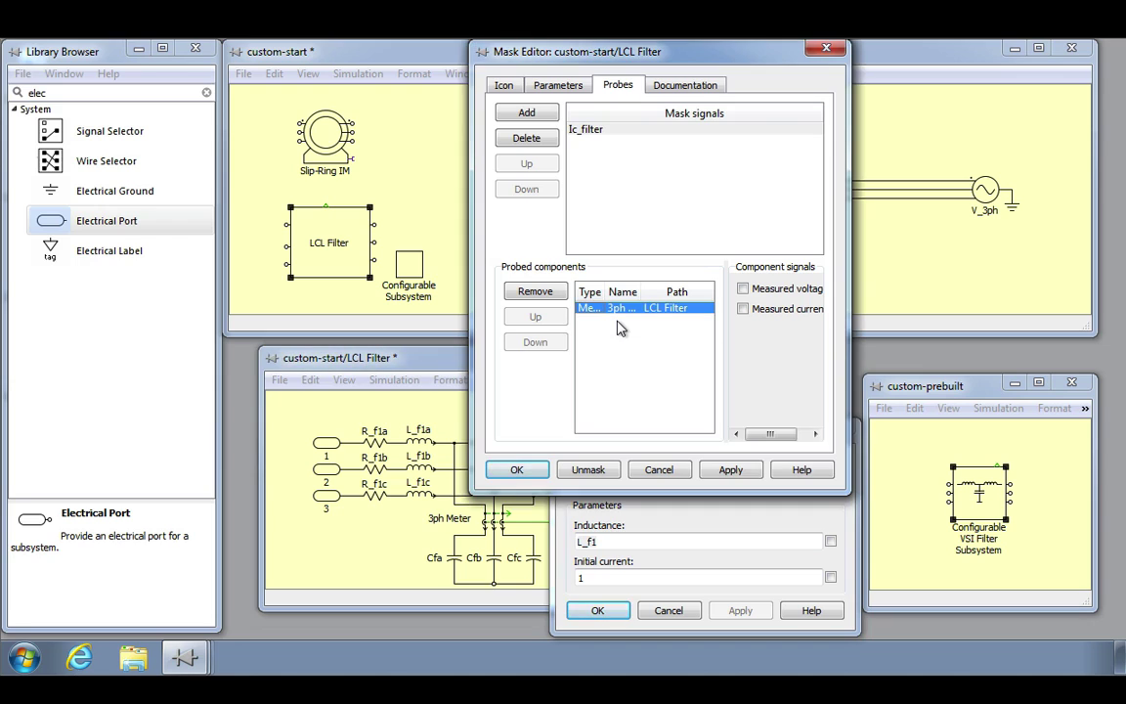
pyautogui.click(743, 308)
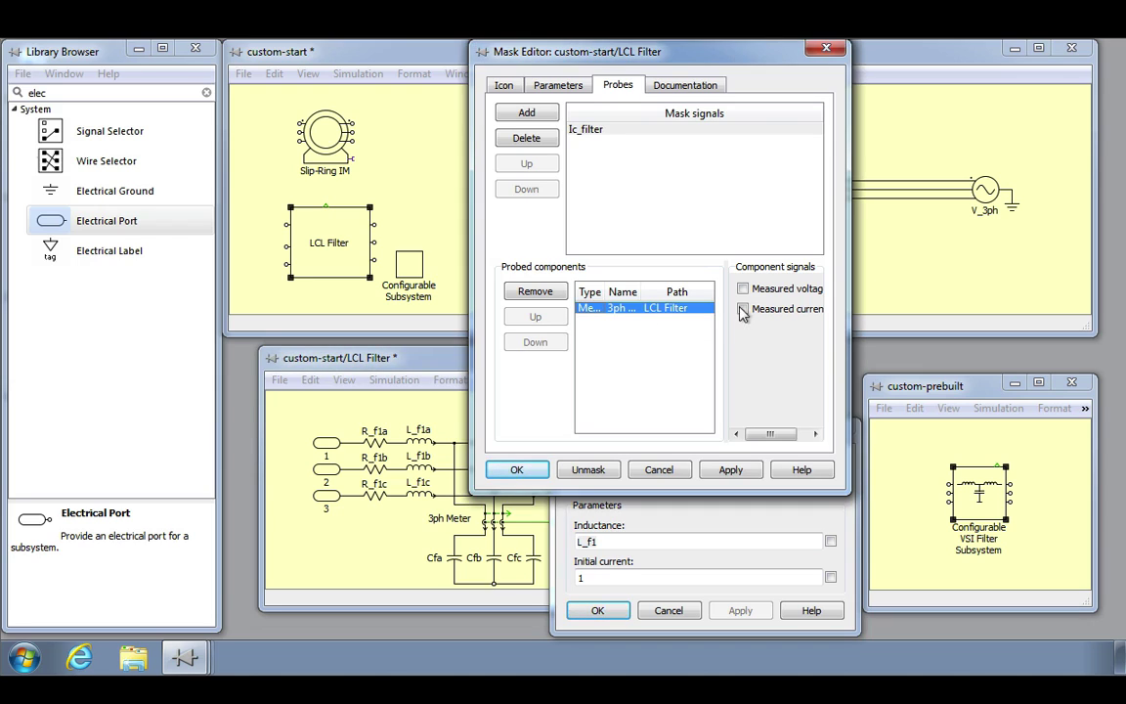
pyautogui.click(724, 471)
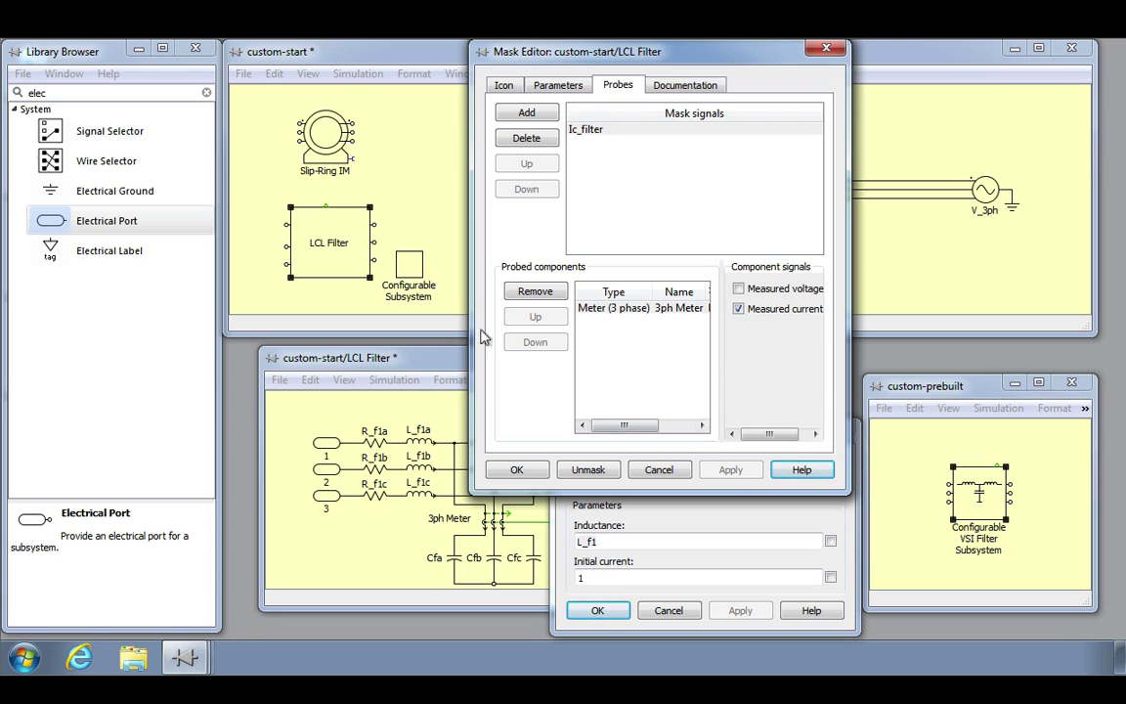
# - Place a Probe block in custom-start and probe the LCL Filter's Ic_filter signal
pyautogui.click(189, 113)
pyautogui.click(172, 94)
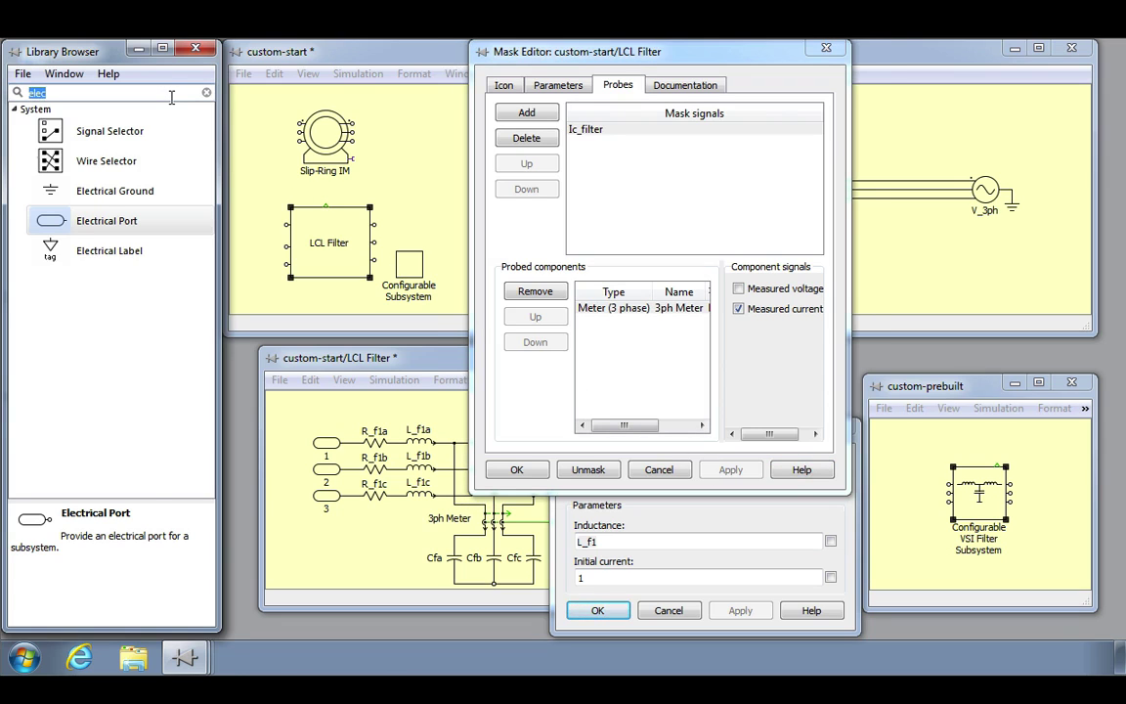
pyautogui.write('prob')
pyautogui.moveTo(86, 133); pyautogui.dragTo(396, 158)
pyautogui.moveTo(350, 222); pyautogui.dragTo(396, 158)
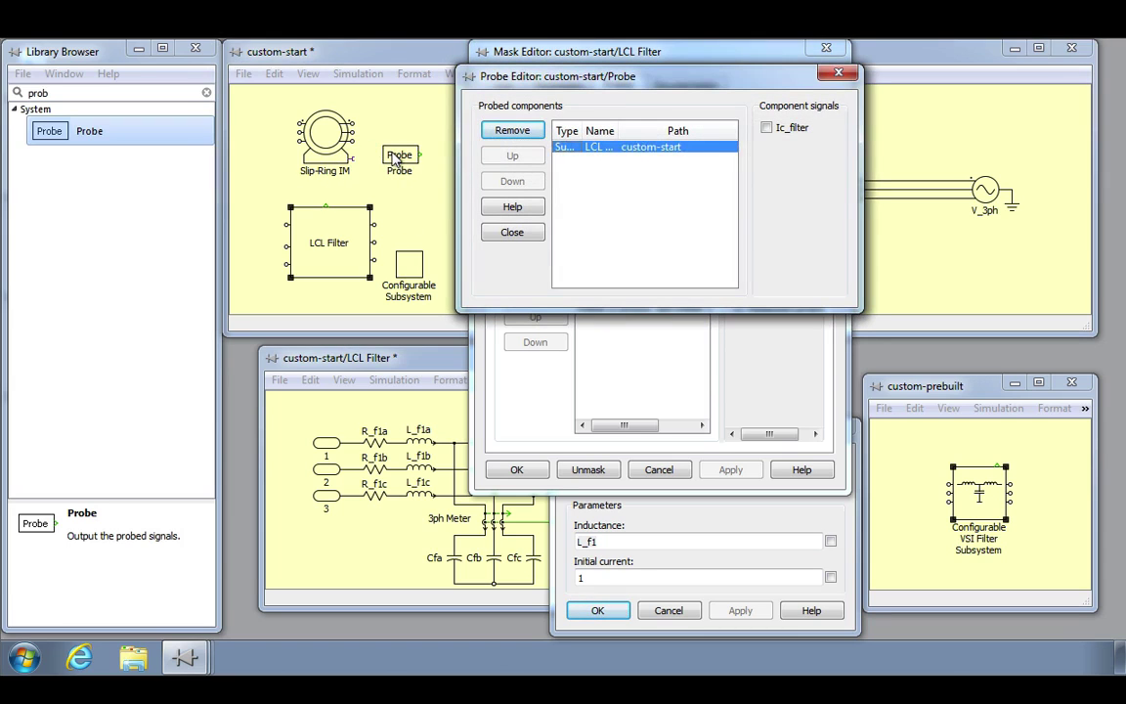
pyautogui.click(769, 129)
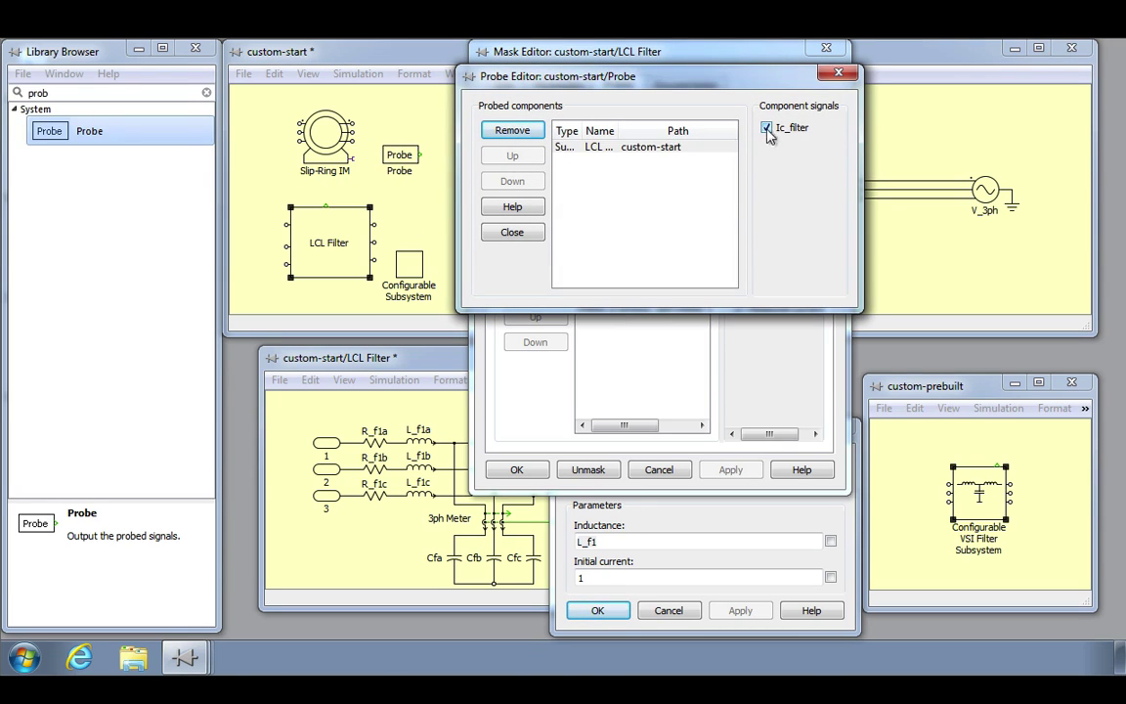
pyautogui.click(525, 234)
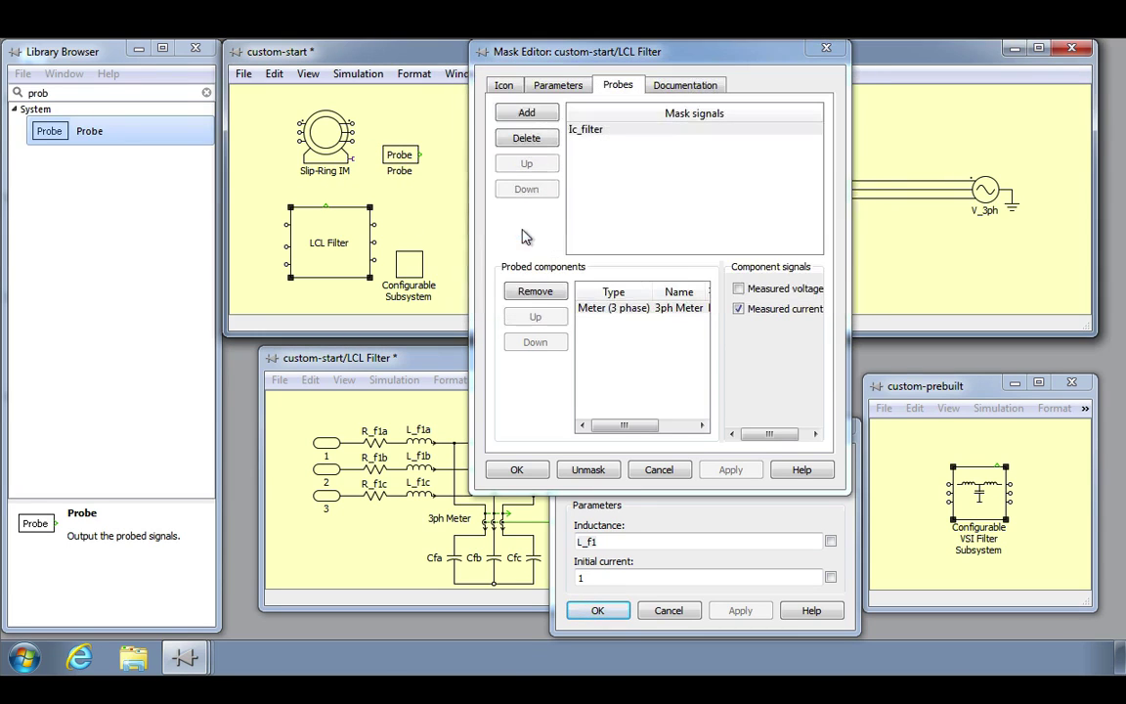
pyautogui.click(686, 87)
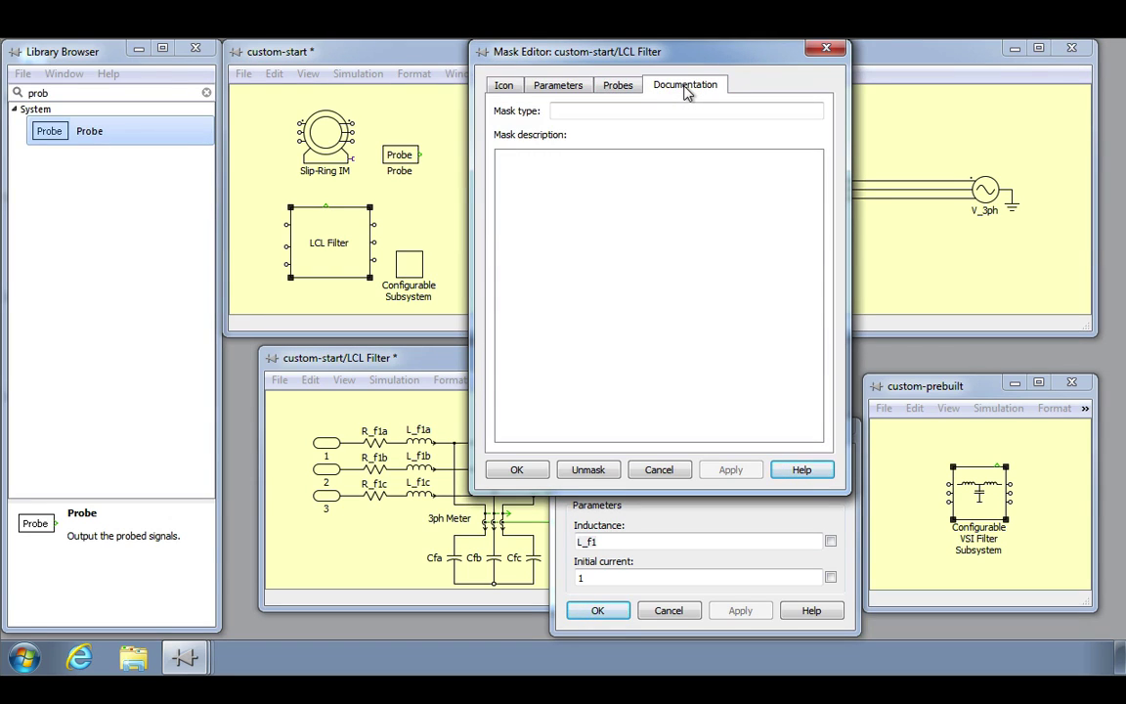
pyautogui.click(700, 513)
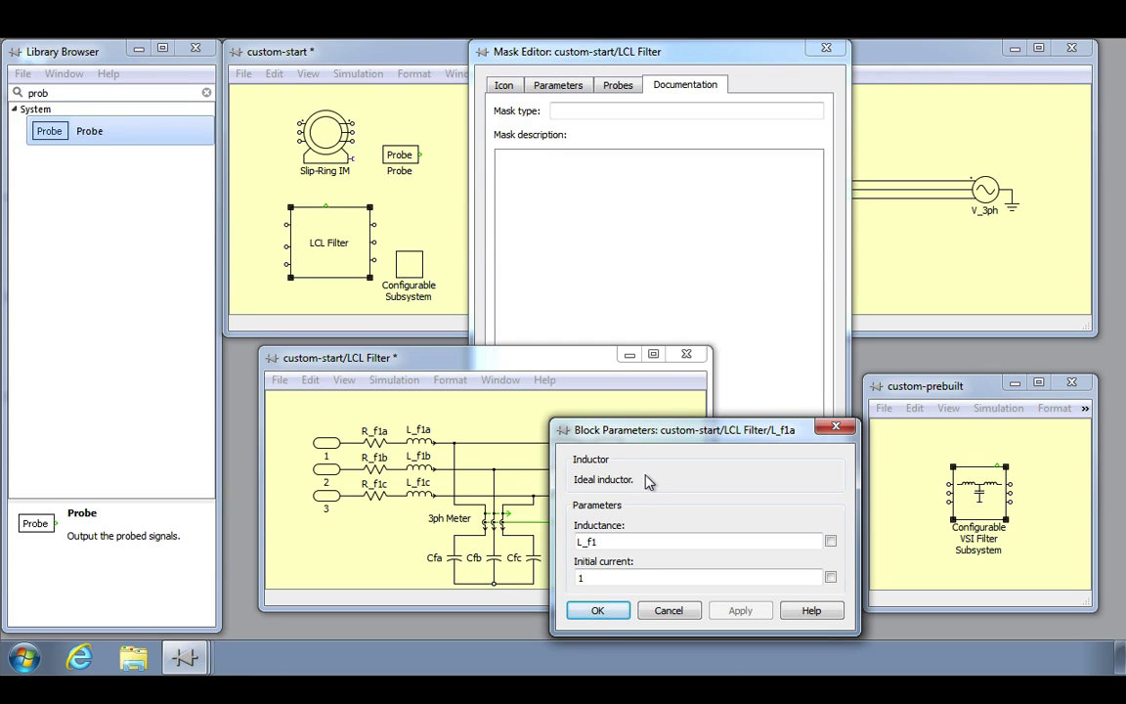
# - Set both mask type and mask description to 'LCL filter' and confirm the mask
pyautogui.click(621, 610)
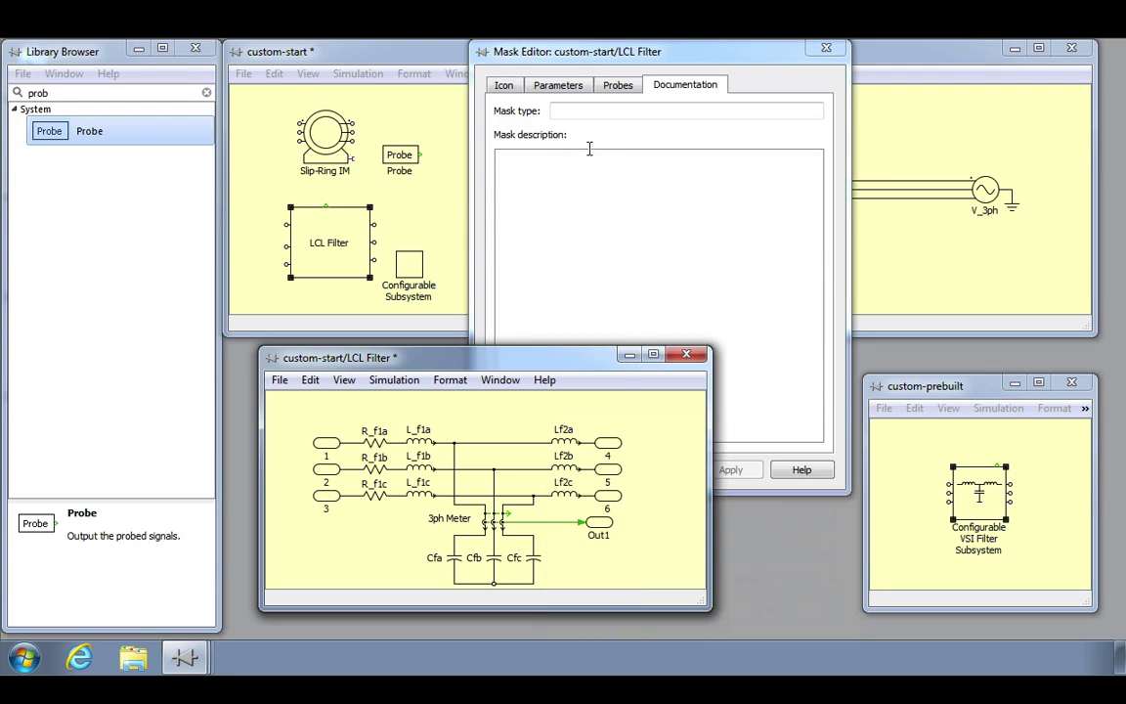
pyautogui.click(587, 112)
pyautogui.write('LCL filter')
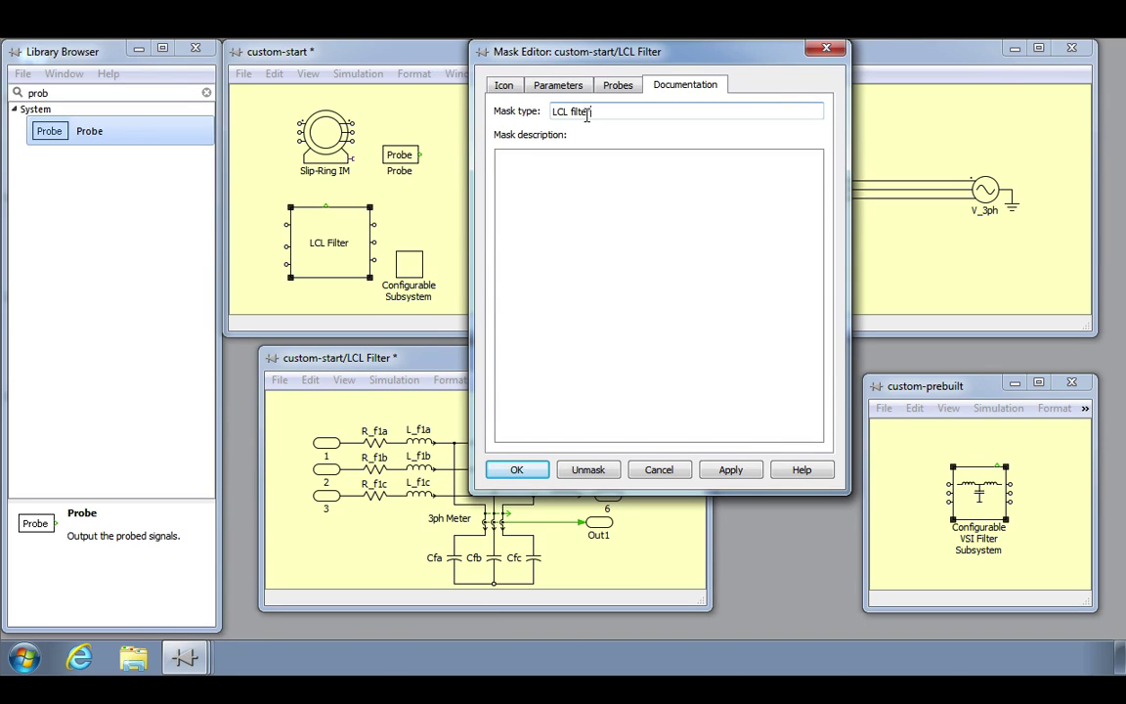
pyautogui.press('Tab')
pyautogui.write('LCL filter')
pyautogui.click(518, 471)
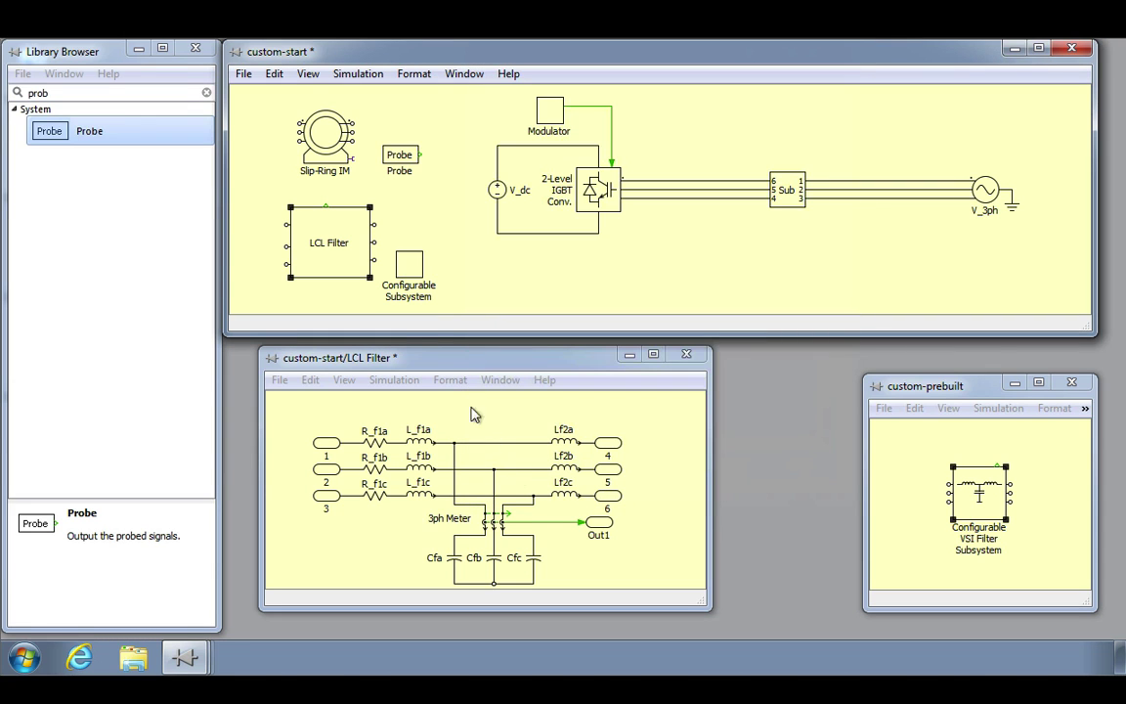
pyautogui.doubleClick(349, 276)
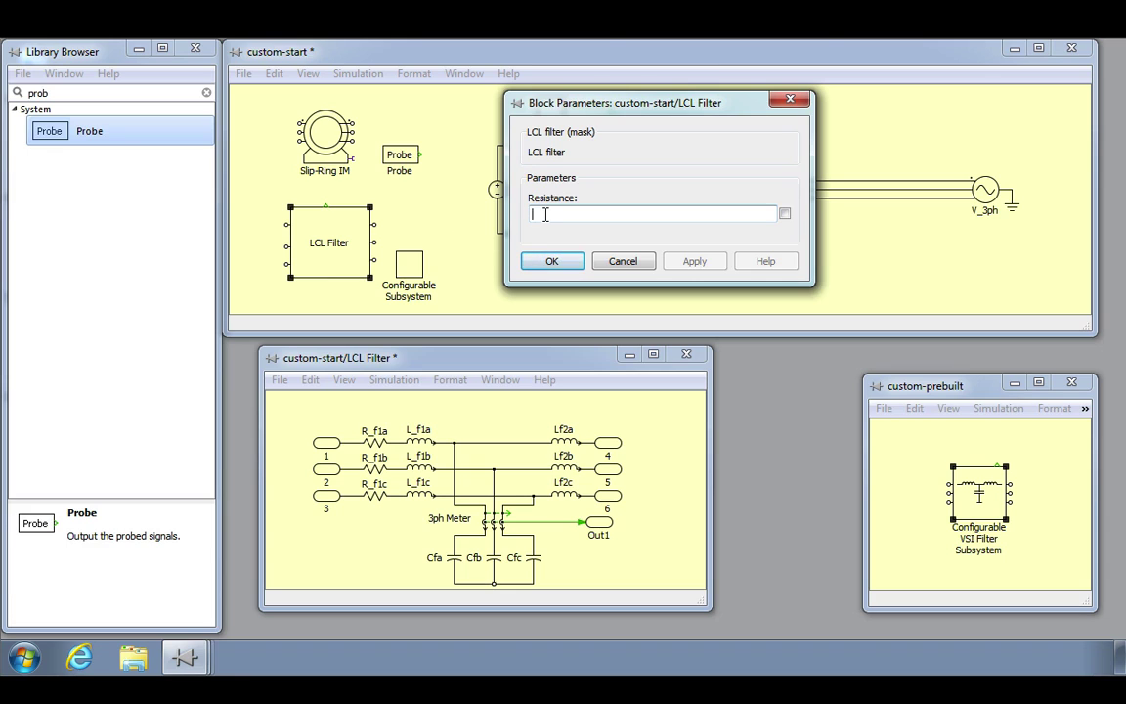
# - Enter 1 as the LCL Filter's Resistance value and confirm
pyautogui.write('1')
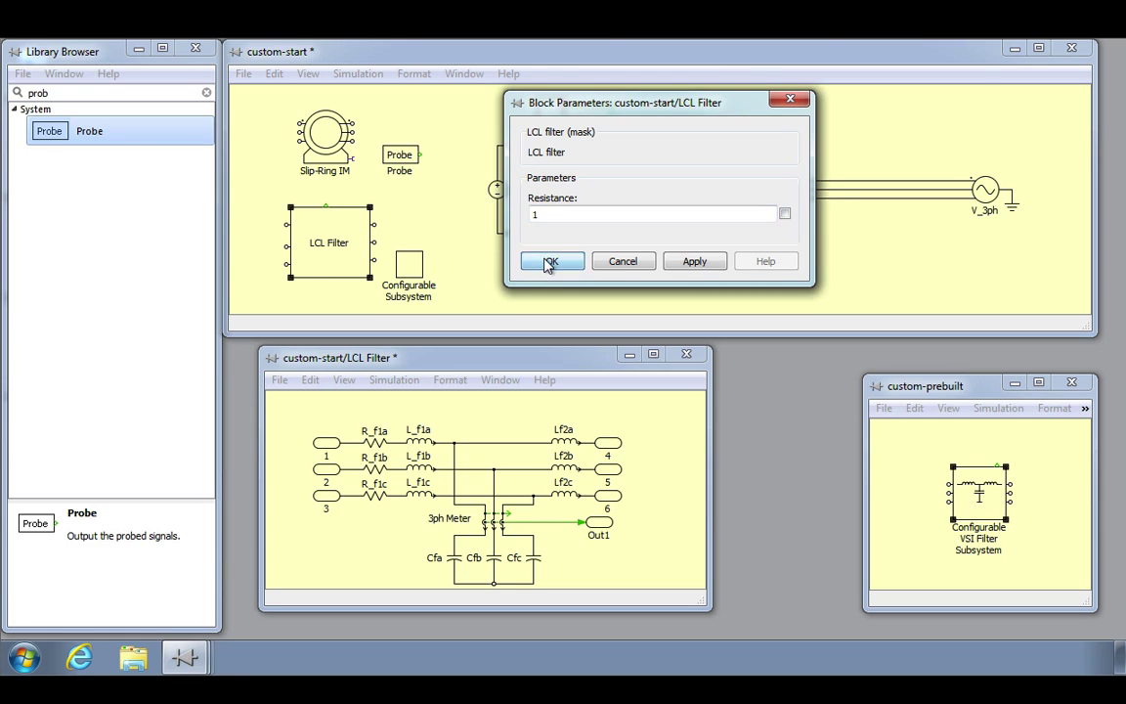
pyautogui.click(548, 263)
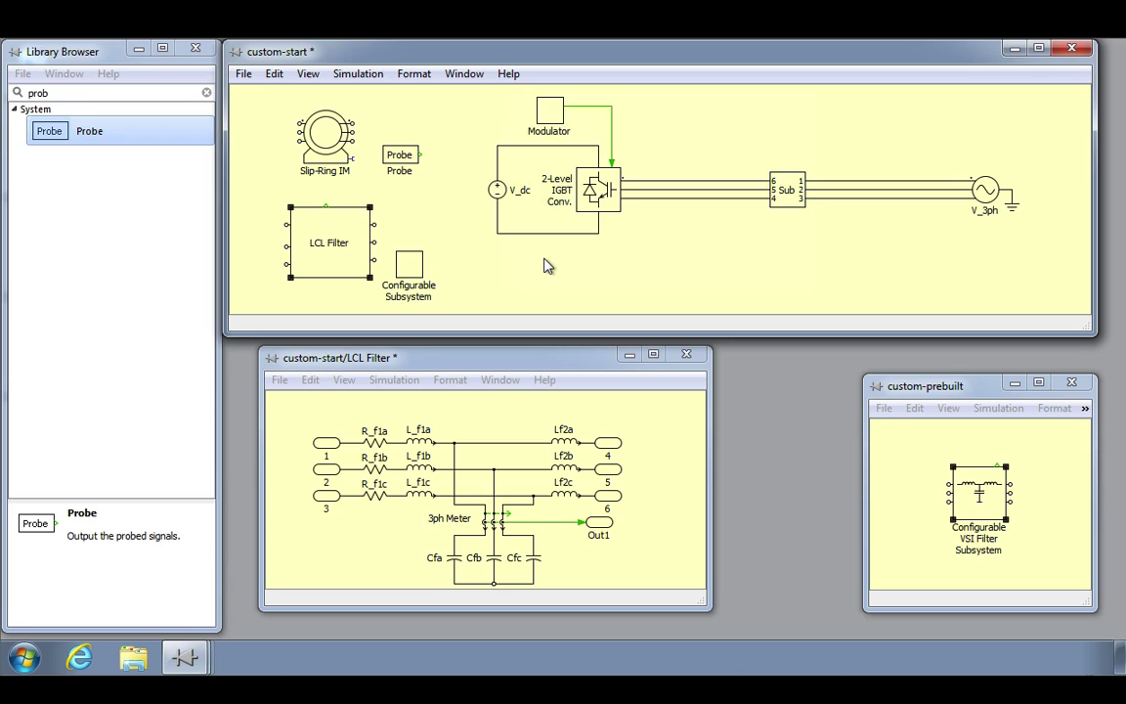
pyautogui.doubleClick(360, 271)
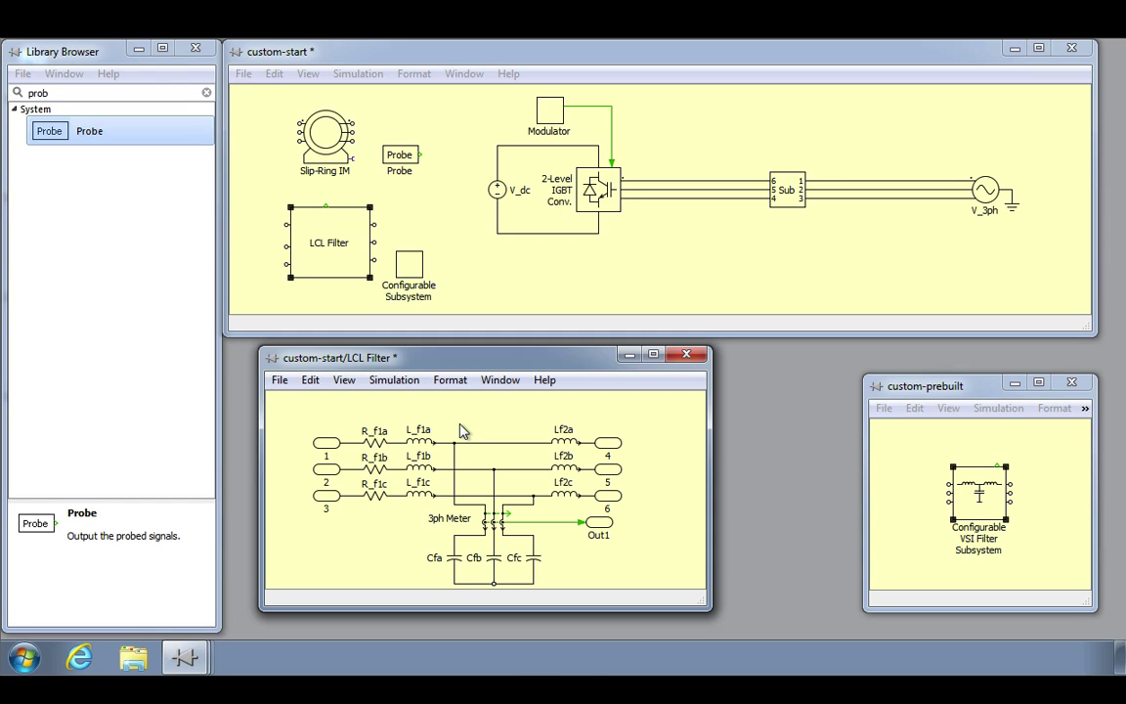
pyautogui.click(340, 275)
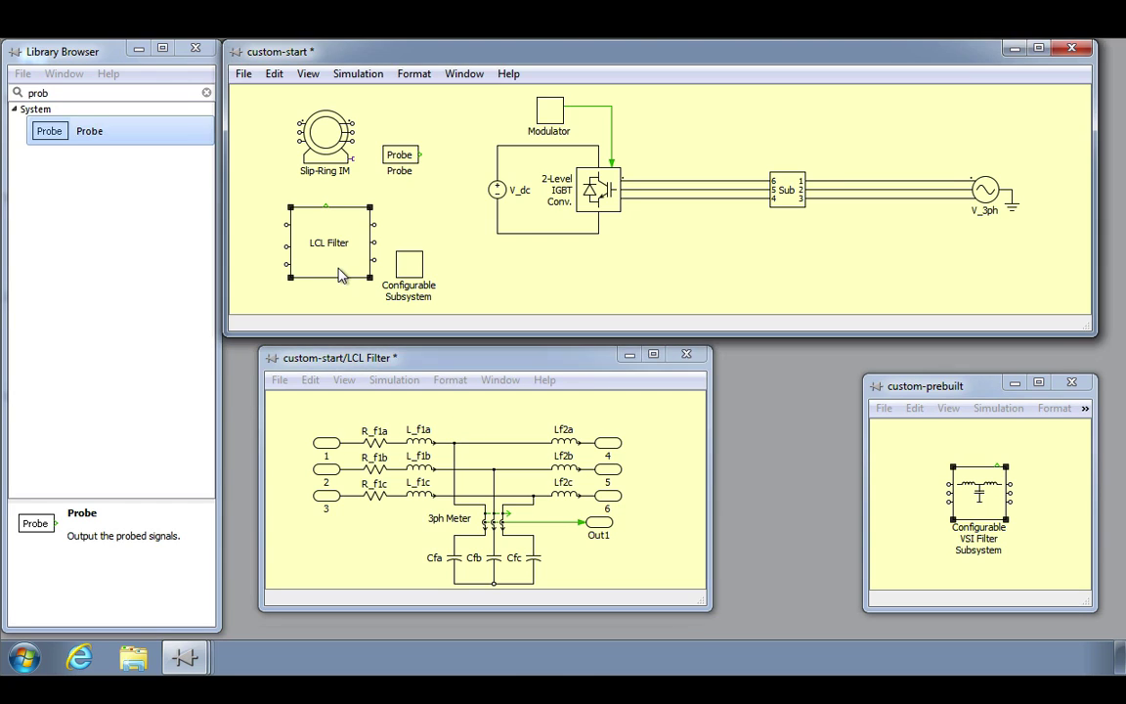
pyautogui.hotkey('ctrl', 'm')
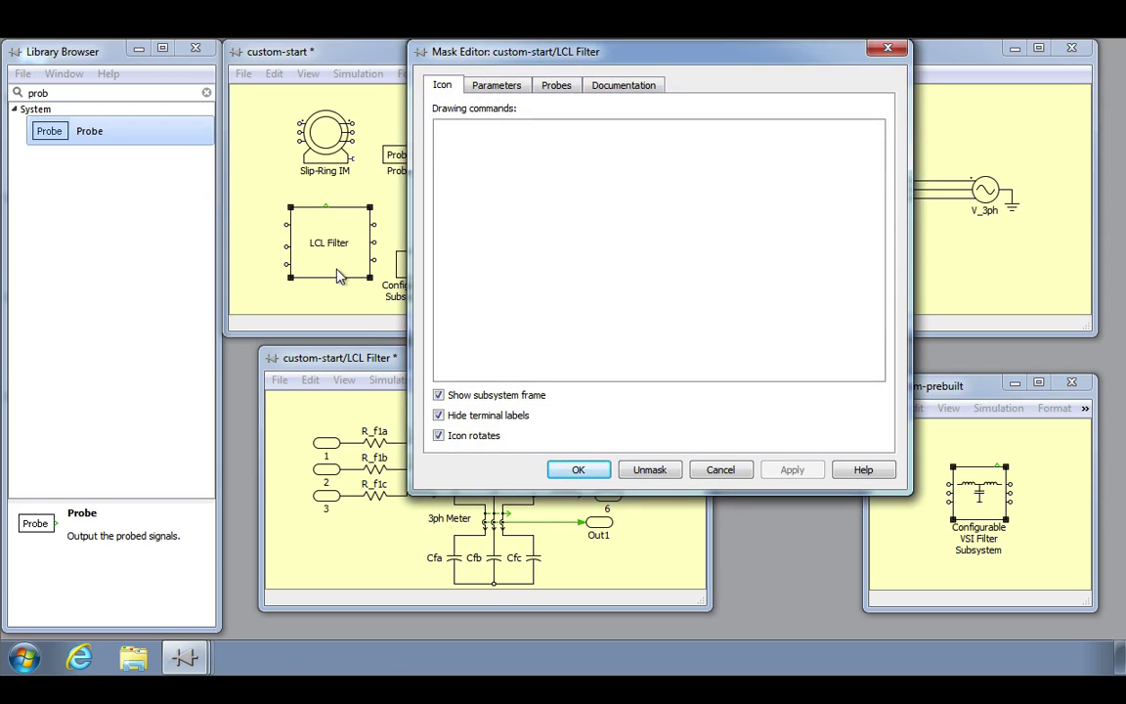
pyautogui.click(576, 470)
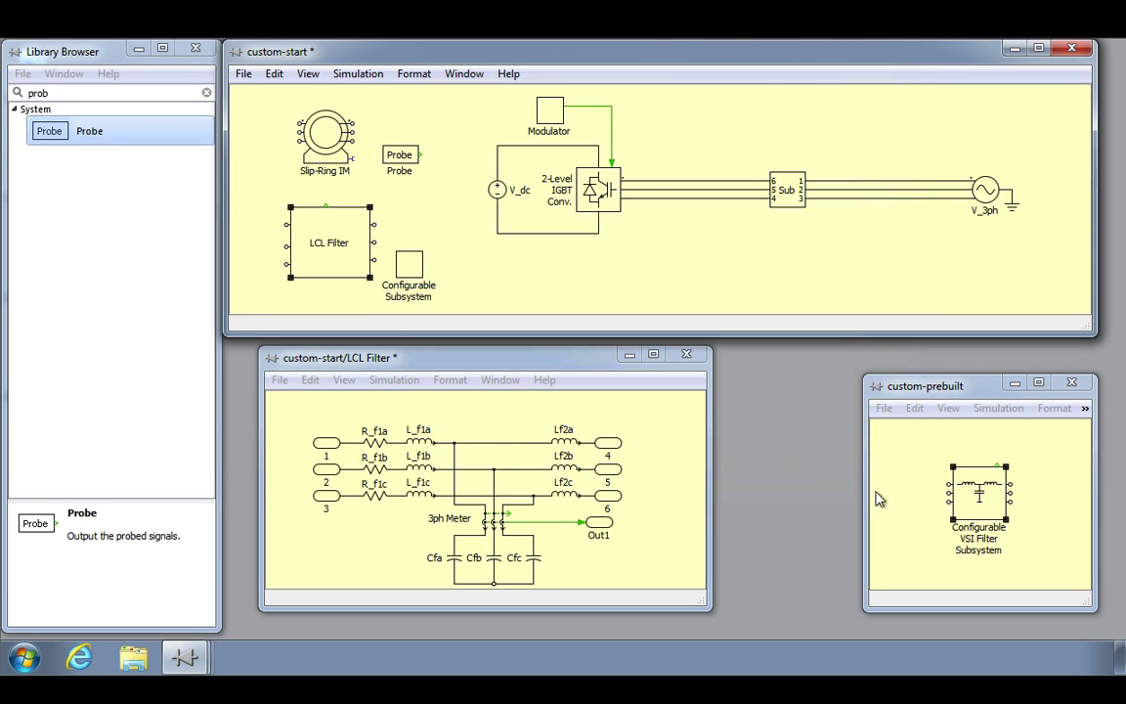
pyautogui.click(971, 516)
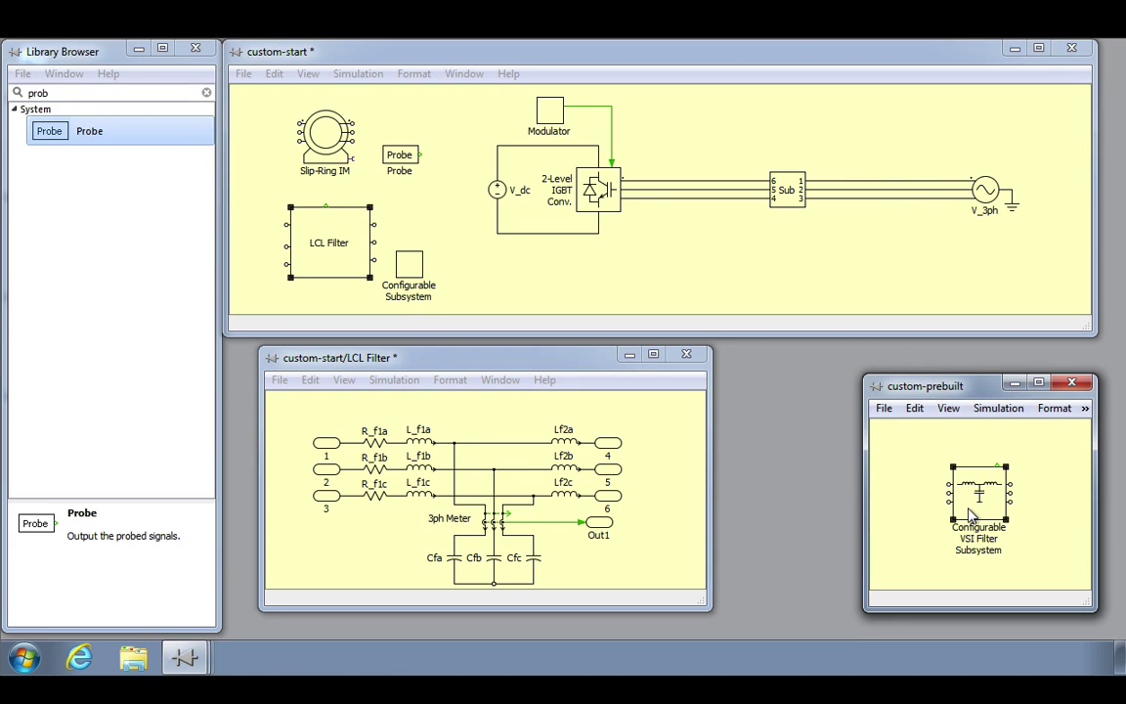
pyautogui.hotkey('ctrl', 'm')
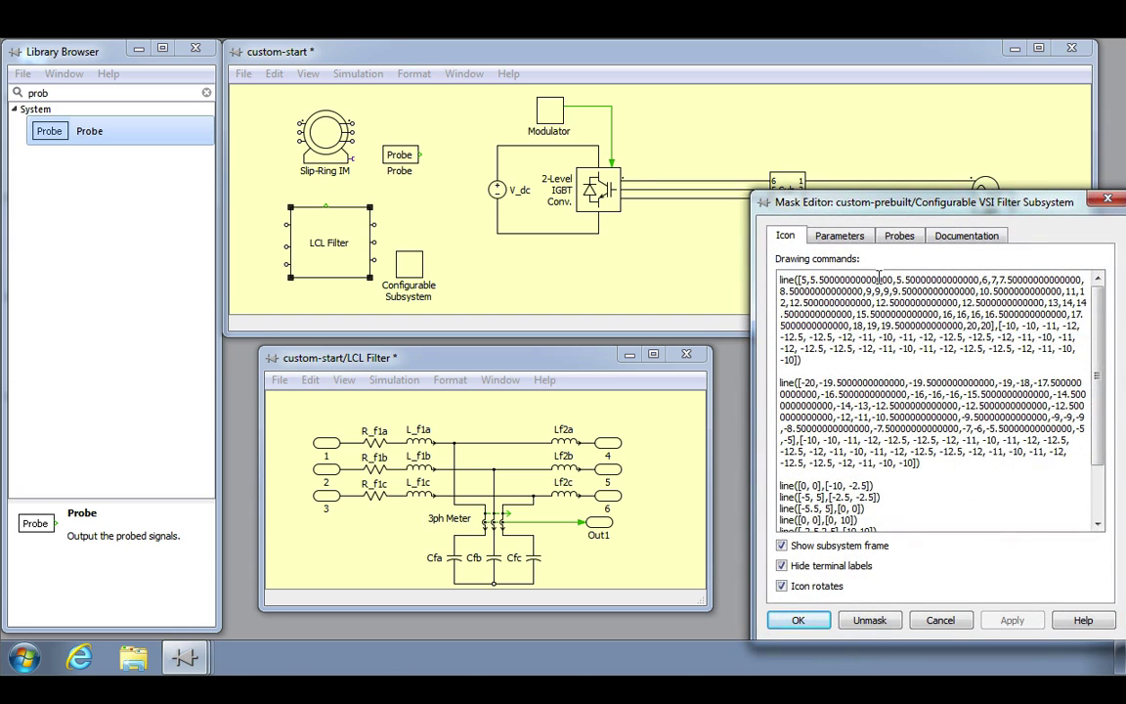
pyautogui.click(843, 238)
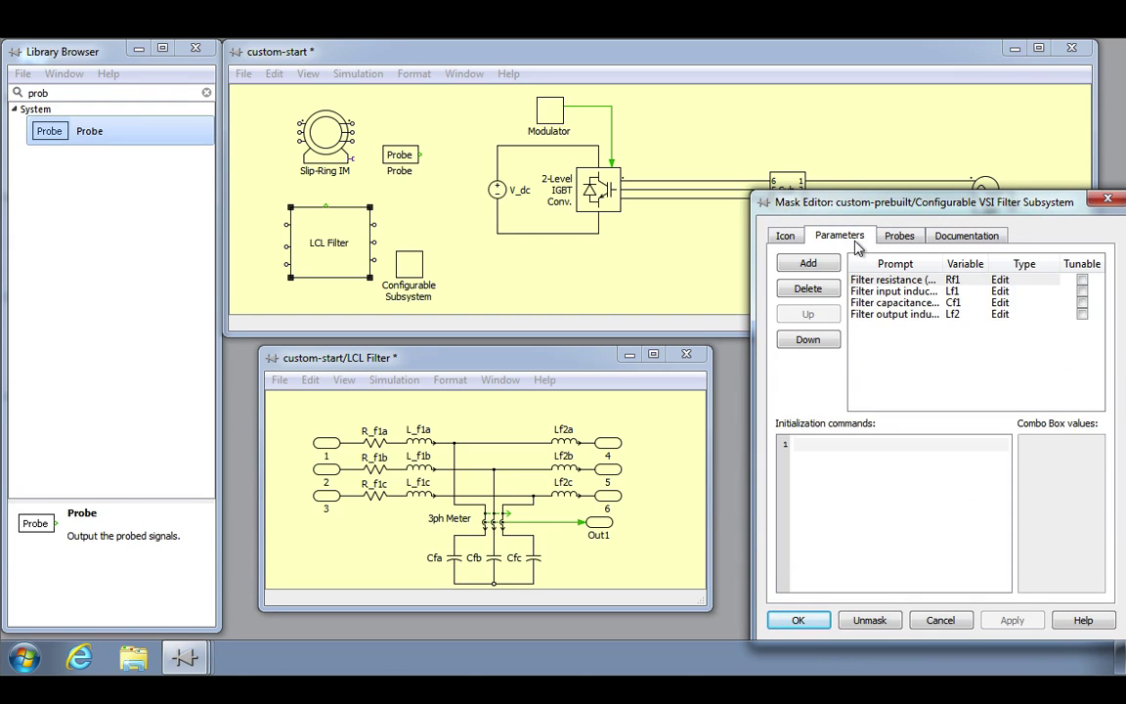
pyautogui.click(962, 238)
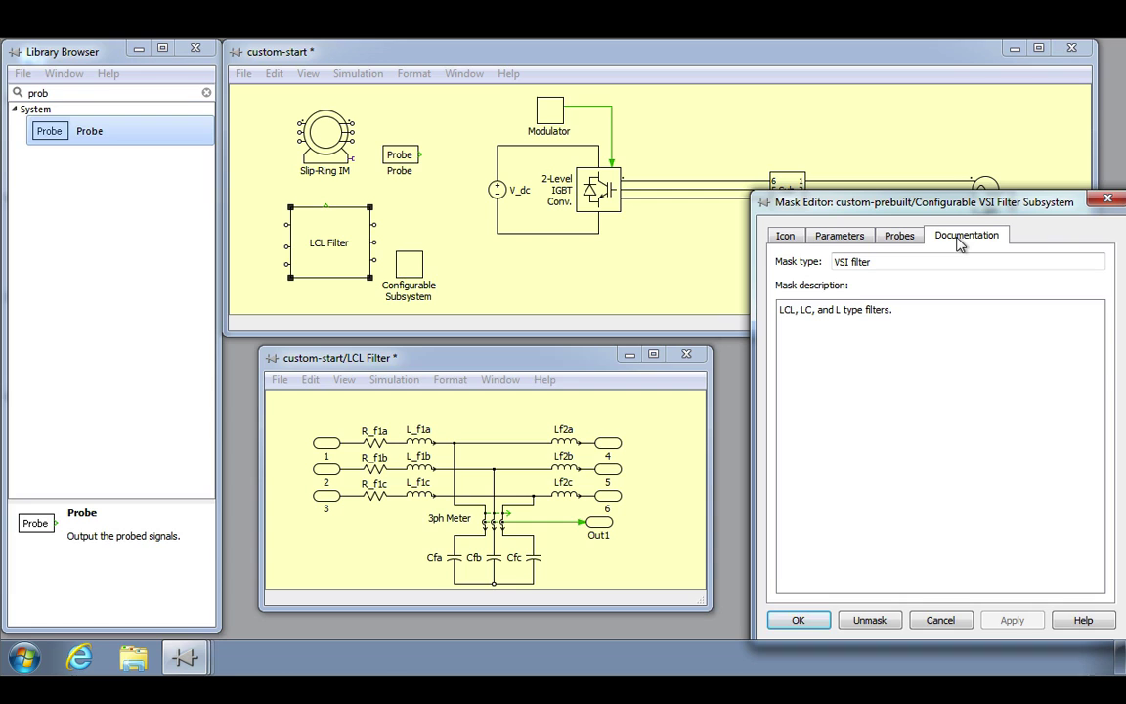
pyautogui.click(808, 620)
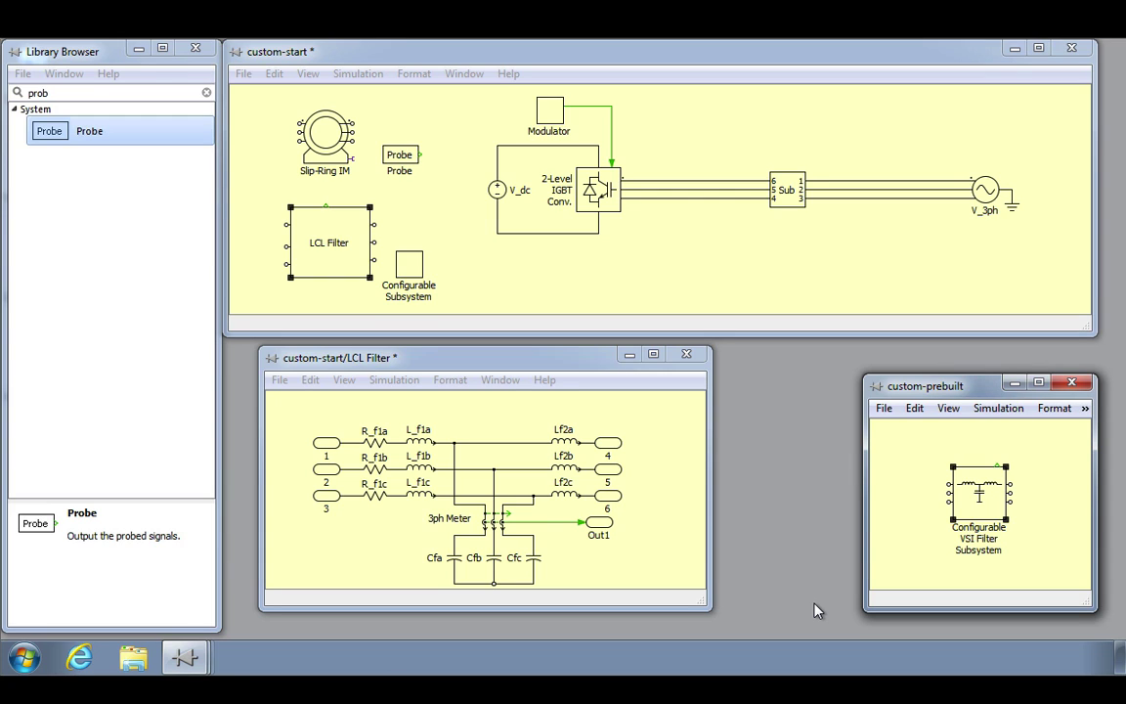
pyautogui.click(280, 381)
# - Create a new empty model and copy the LCL Filter block into it
pyautogui.moveTo(409, 84)
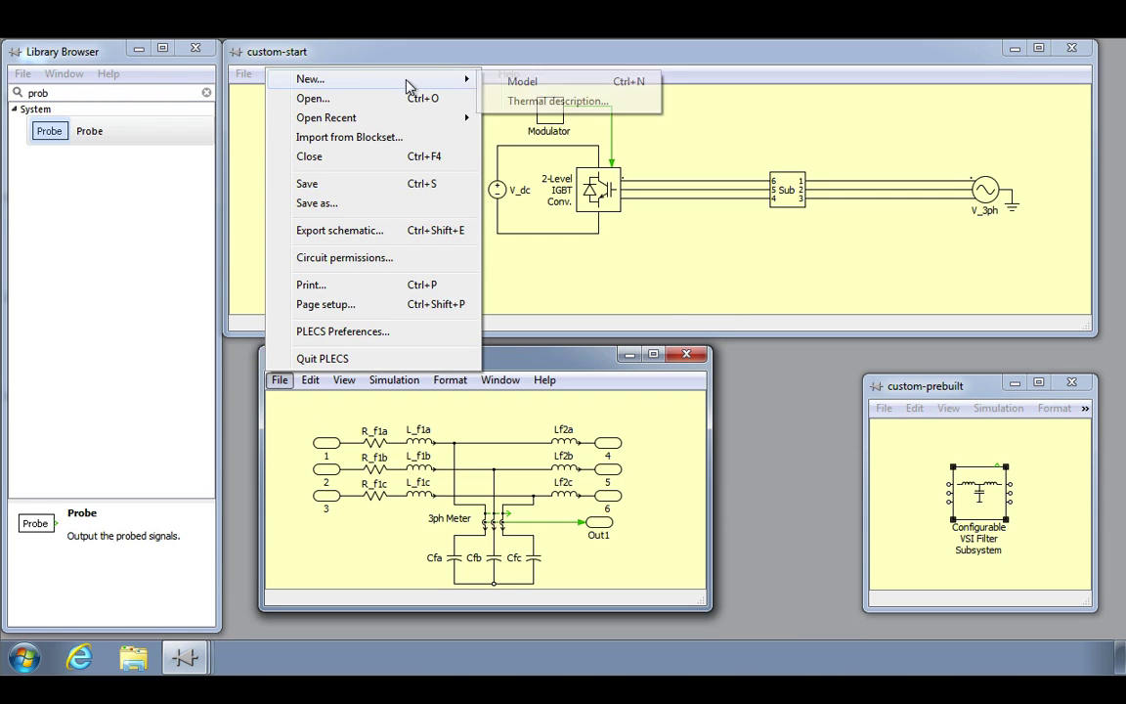
pyautogui.click(563, 85)
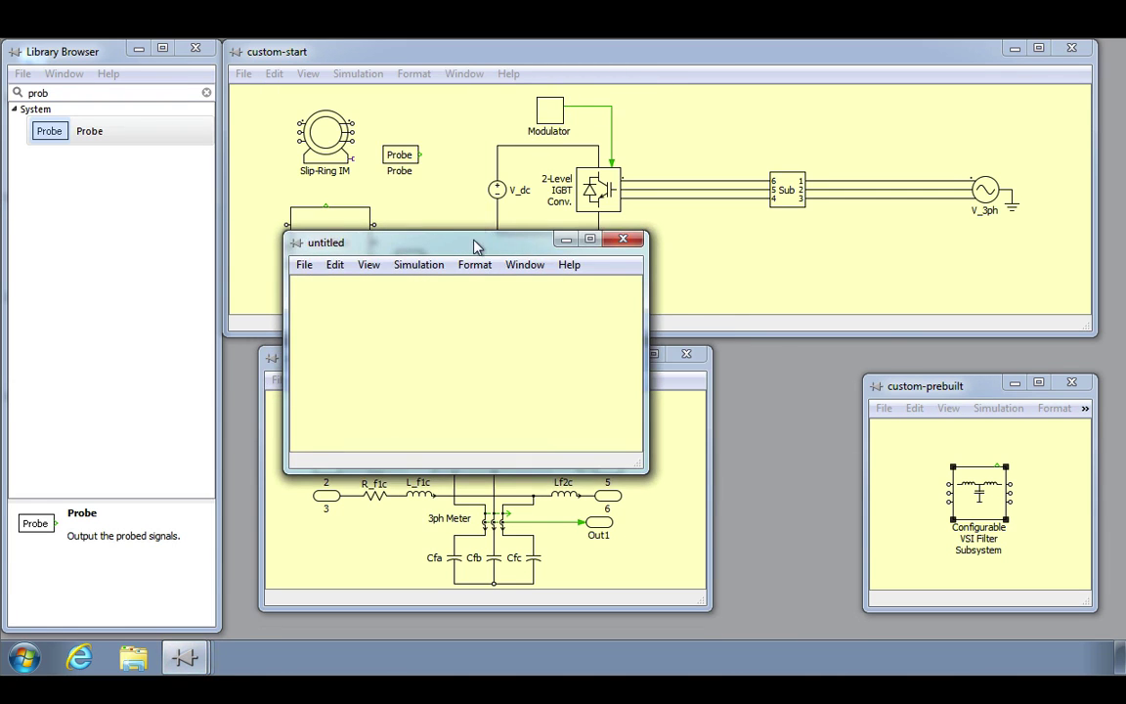
pyautogui.moveTo(478, 246); pyautogui.dragTo(707, 275)
pyautogui.moveTo(323, 262); pyautogui.dragTo(679, 408)
# - Save the new model as 'filter' in the Desktop folder
pyautogui.click(539, 296)
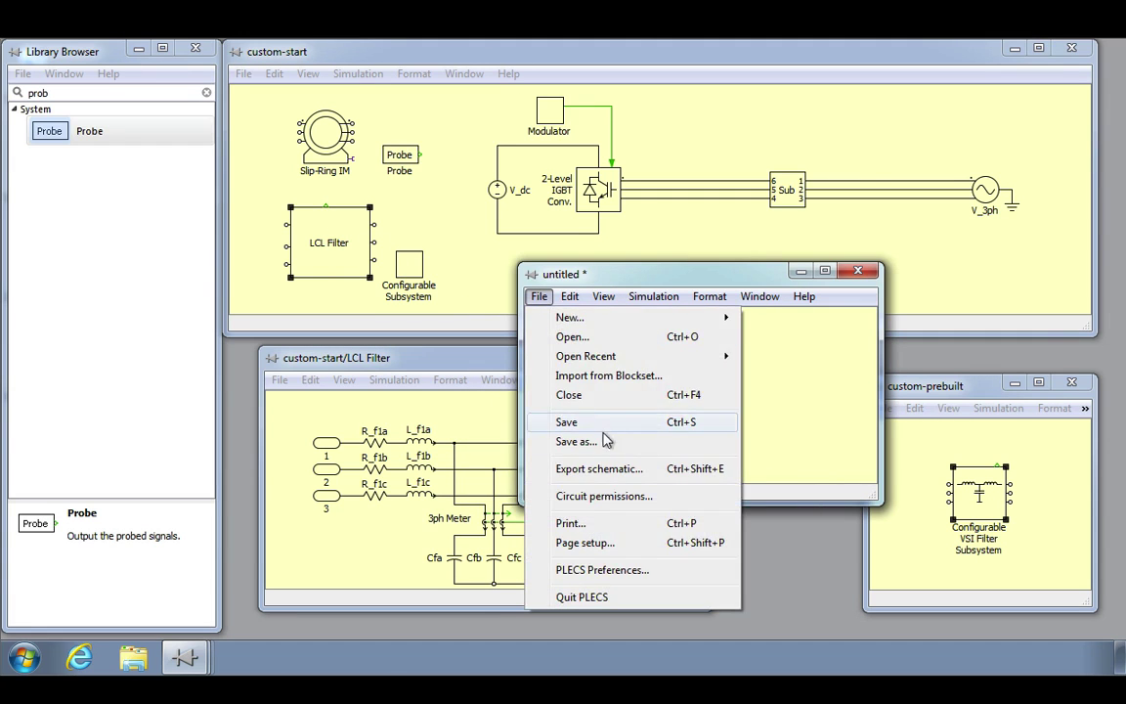
pyautogui.click(638, 444)
pyautogui.write('filter')
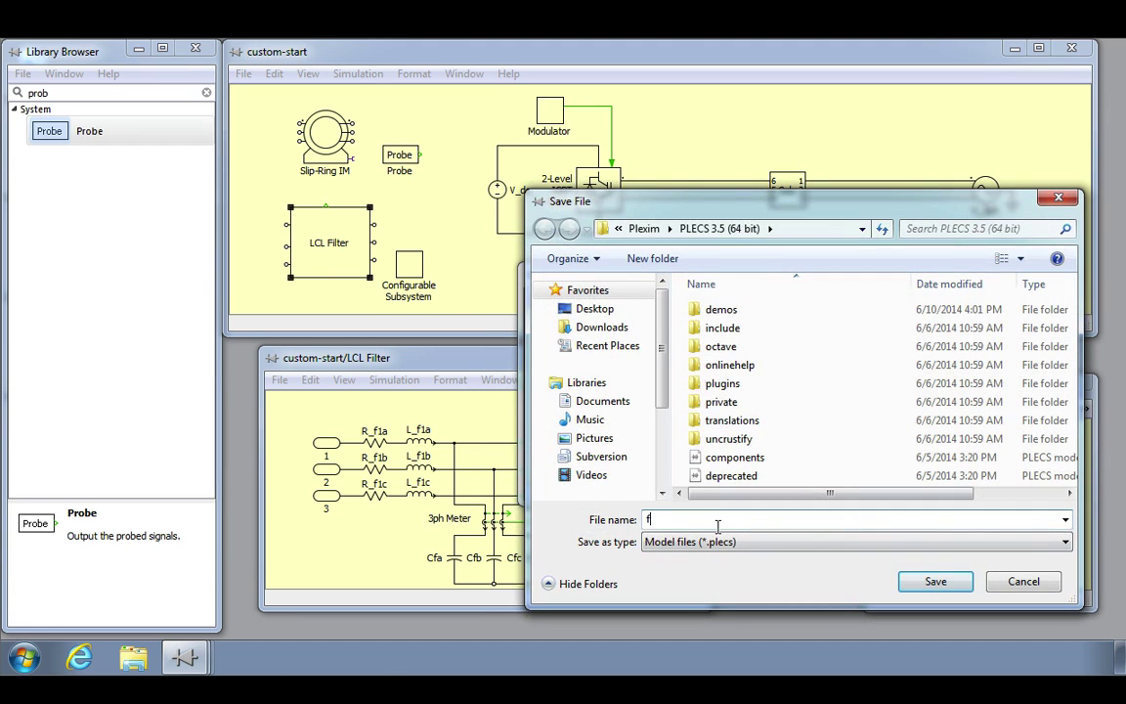
pyautogui.click(592, 309)
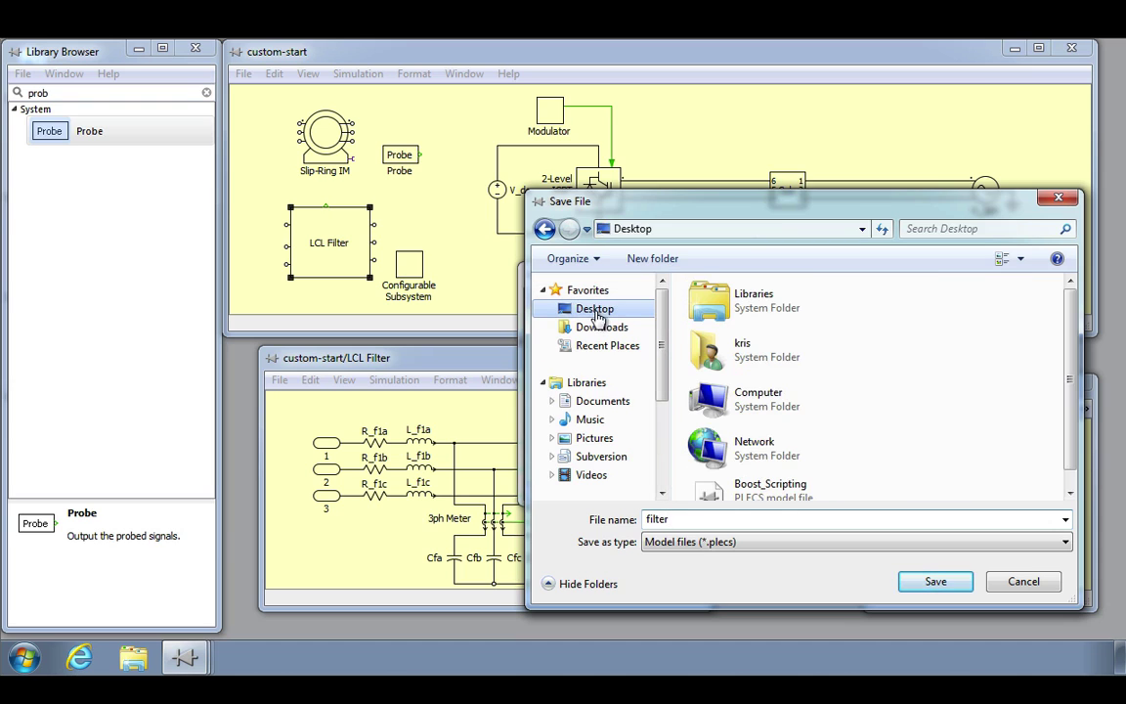
pyautogui.click(934, 583)
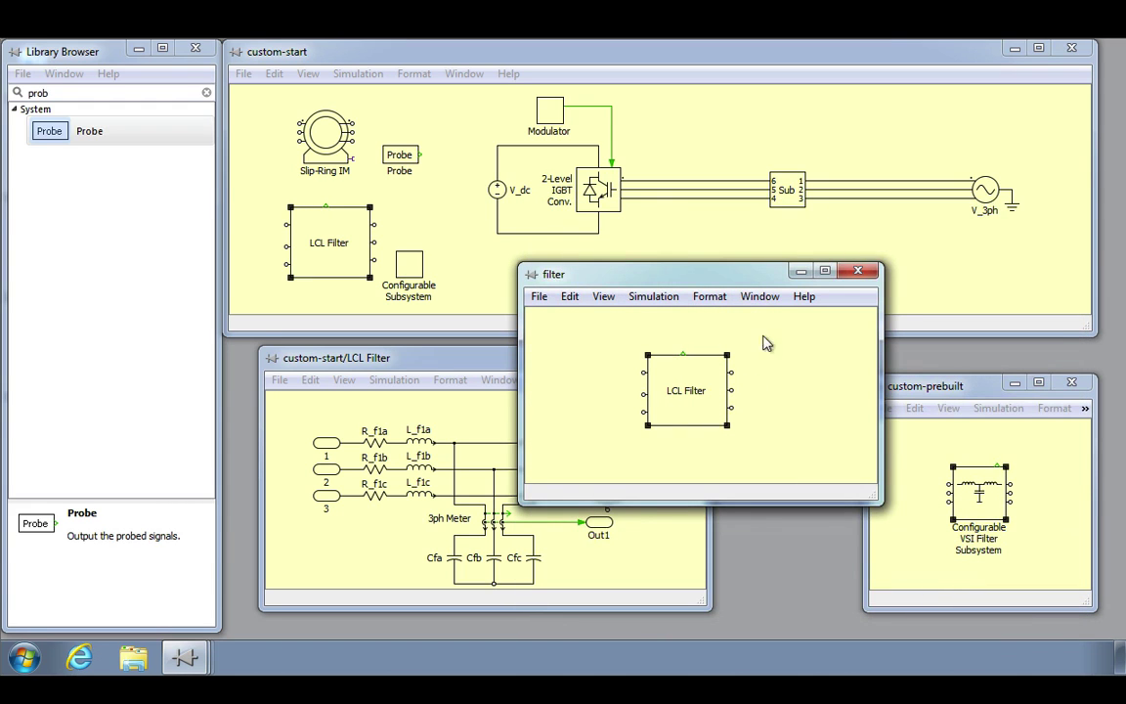
# - Add the Desktop folder to the library search path in PLECS Preferences
pyautogui.click(538, 297)
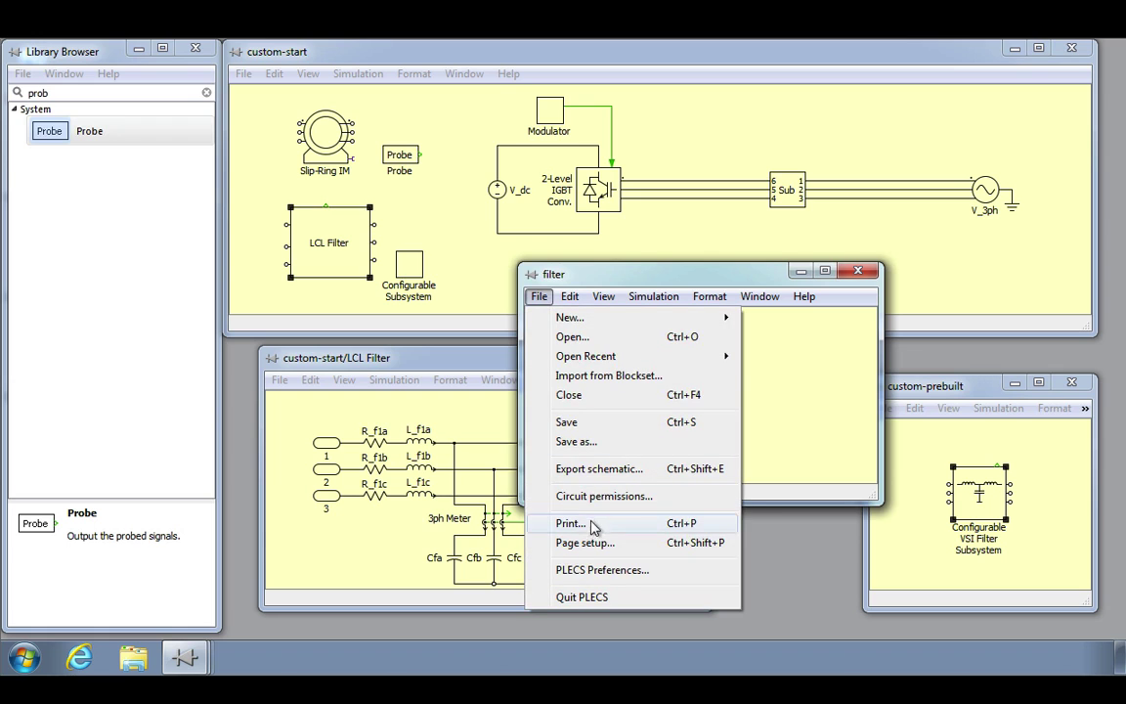
pyautogui.click(616, 569)
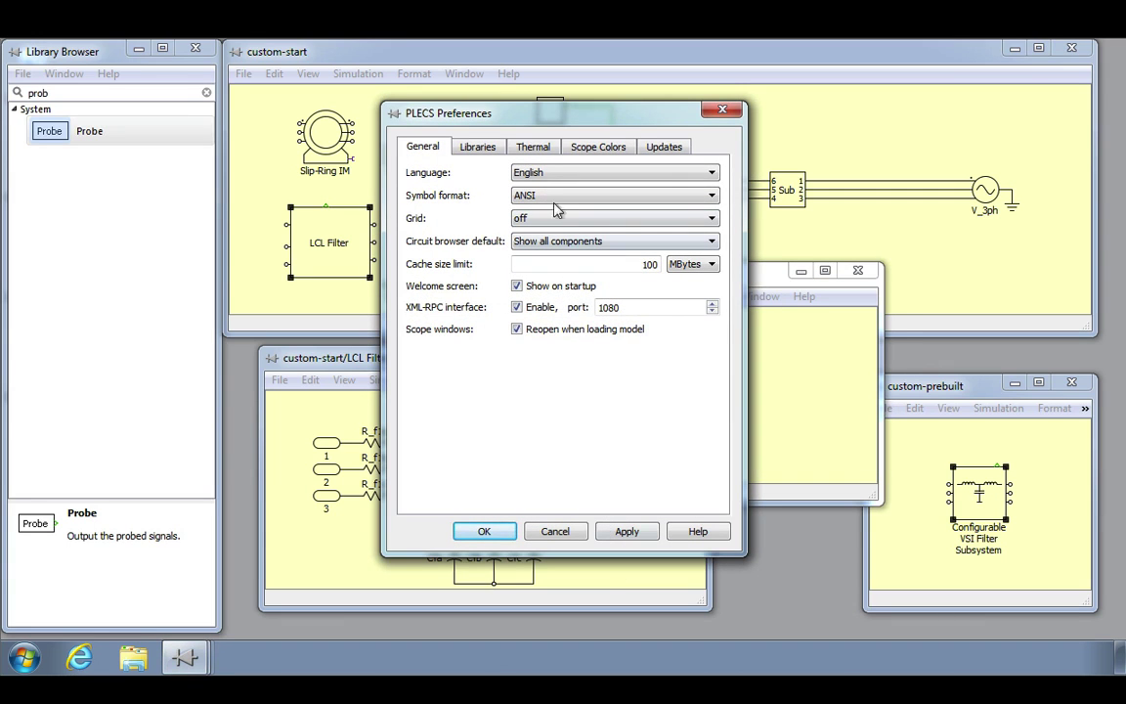
pyautogui.click(490, 155)
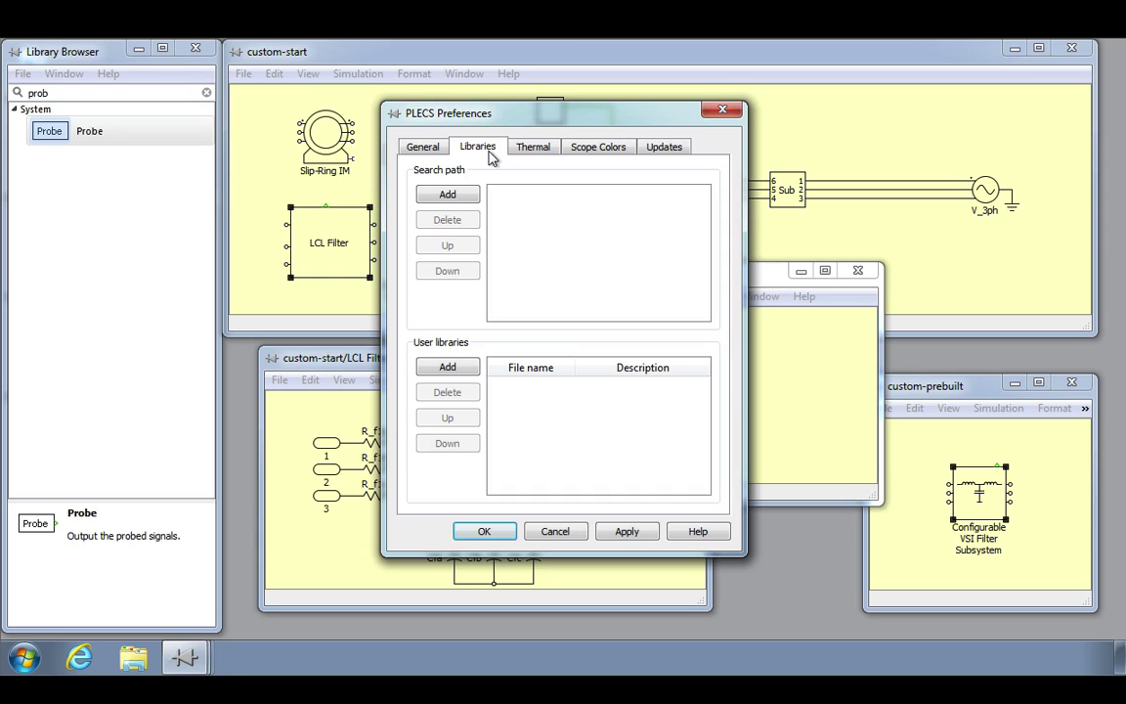
pyautogui.click(465, 195)
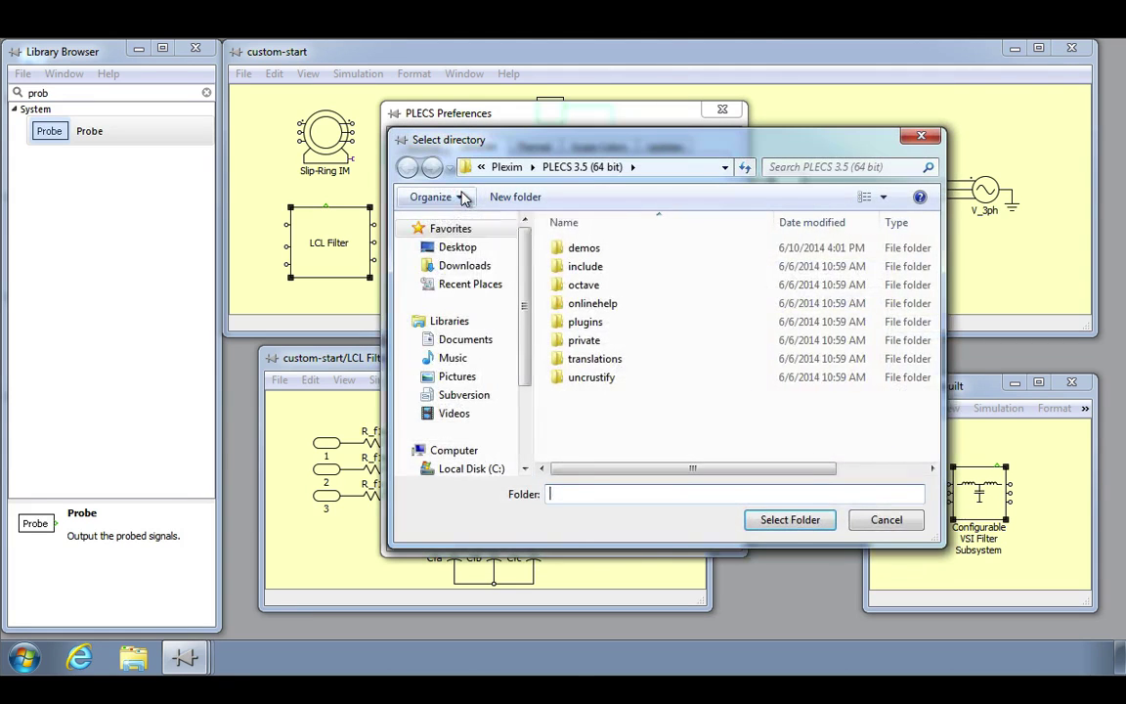
pyautogui.click(456, 249)
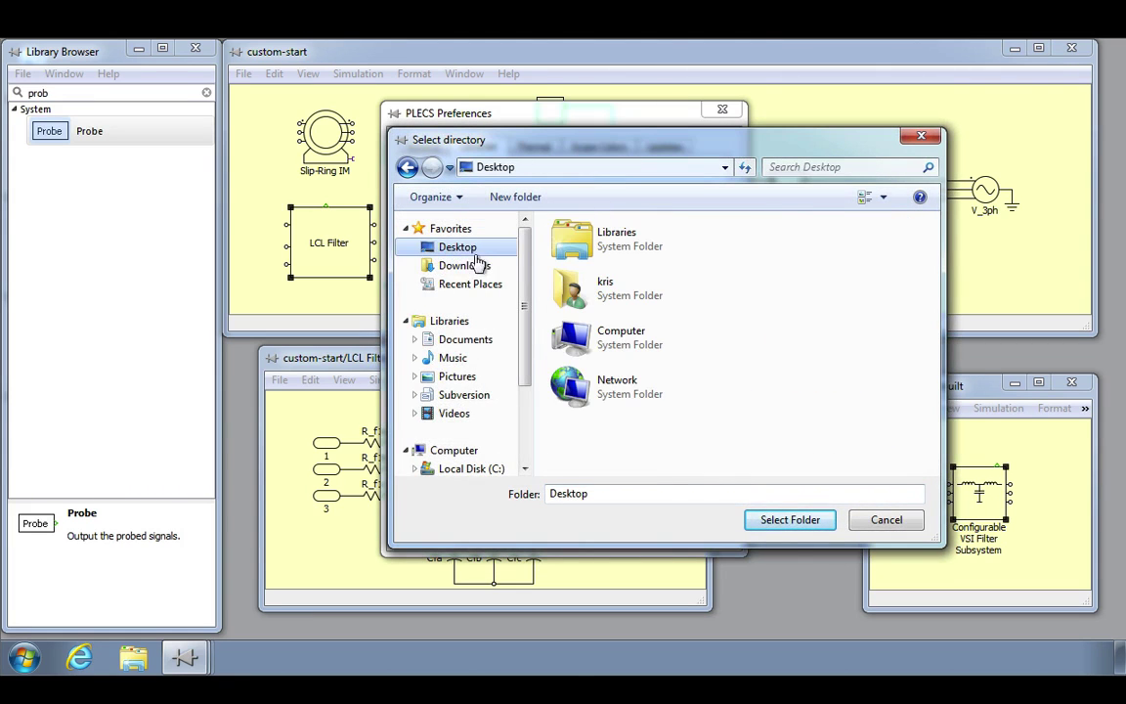
pyautogui.click(802, 530)
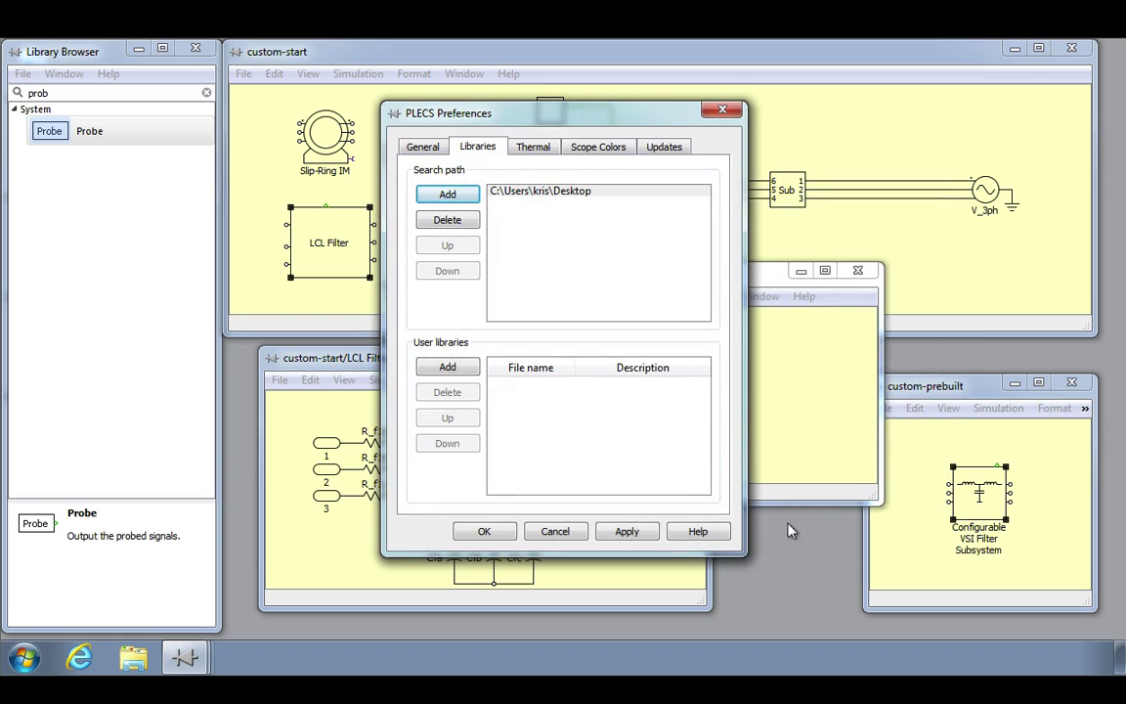
# - Register 'filter' as a user library with description 'Custom' and confirm preferences
pyautogui.click(466, 373)
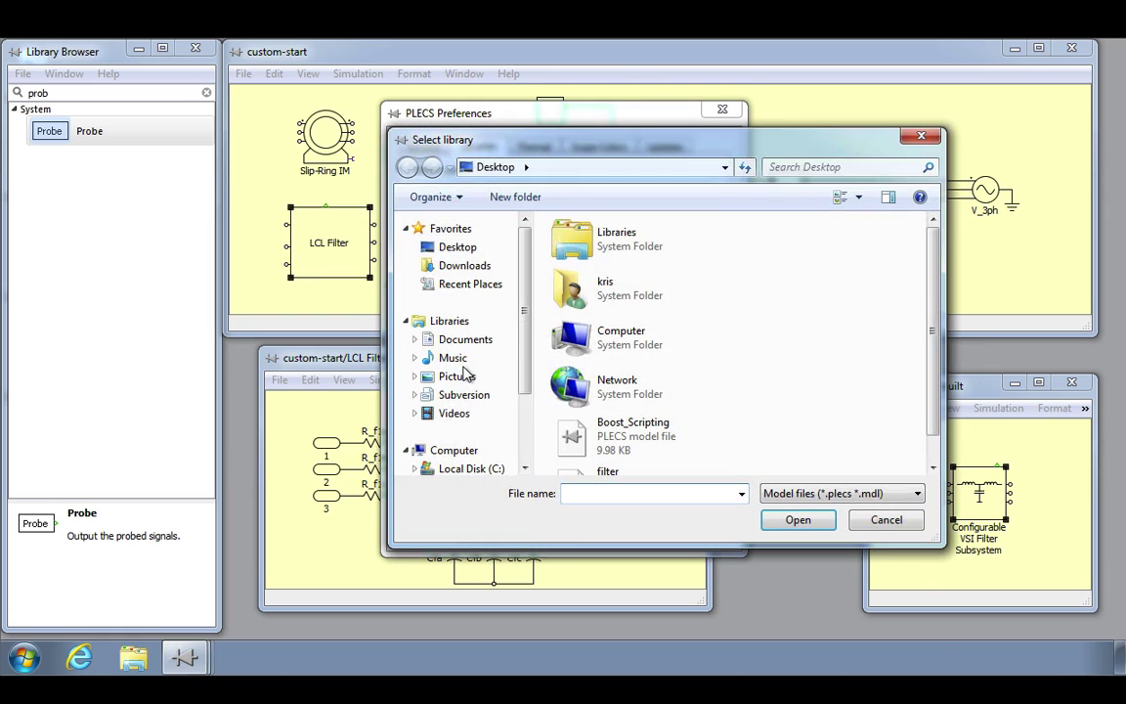
pyautogui.click(603, 474)
pyautogui.click(788, 521)
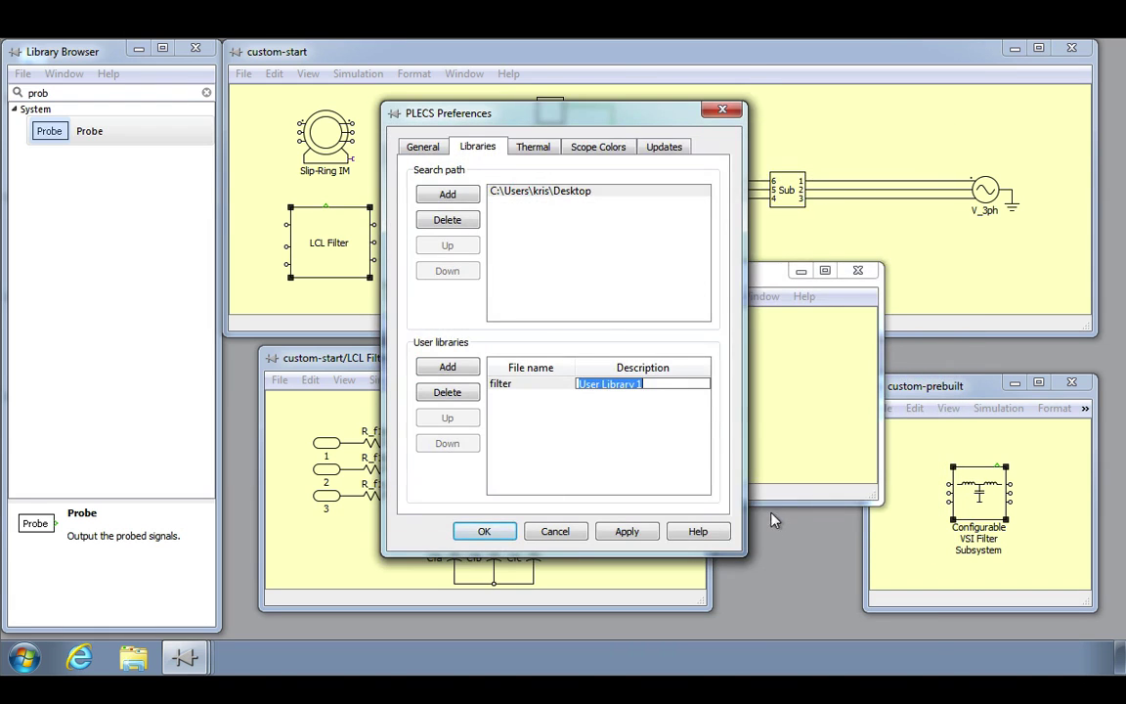
pyautogui.write('Custom')
pyautogui.press('Return')
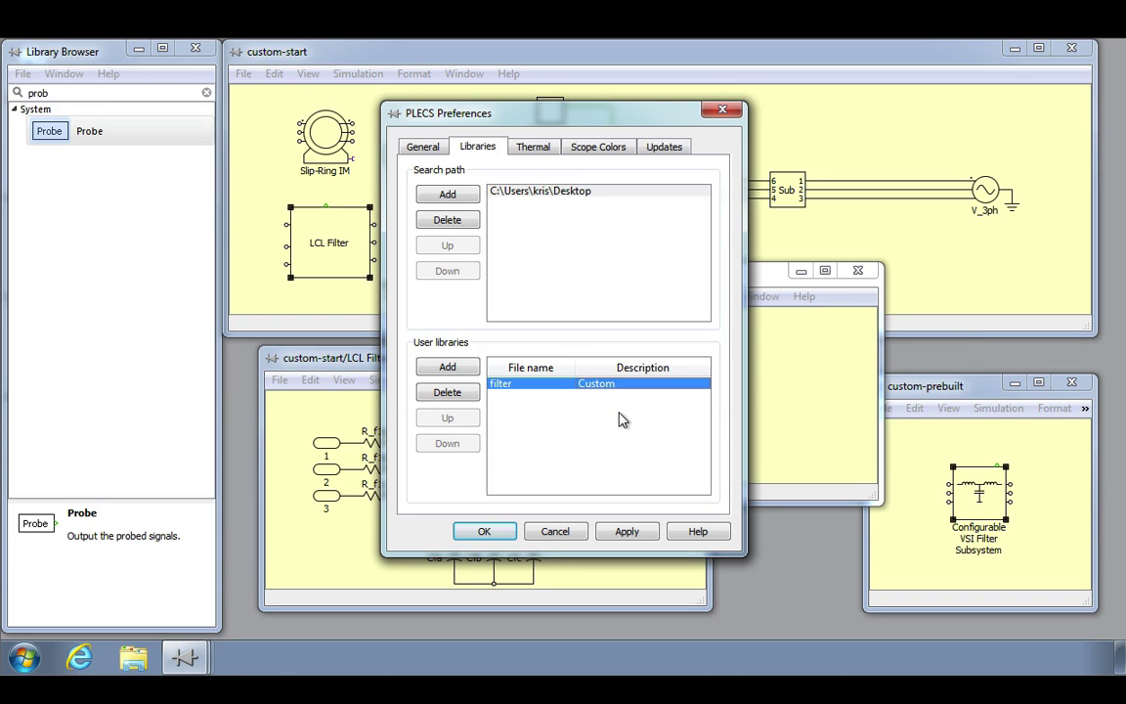
pyautogui.click(484, 531)
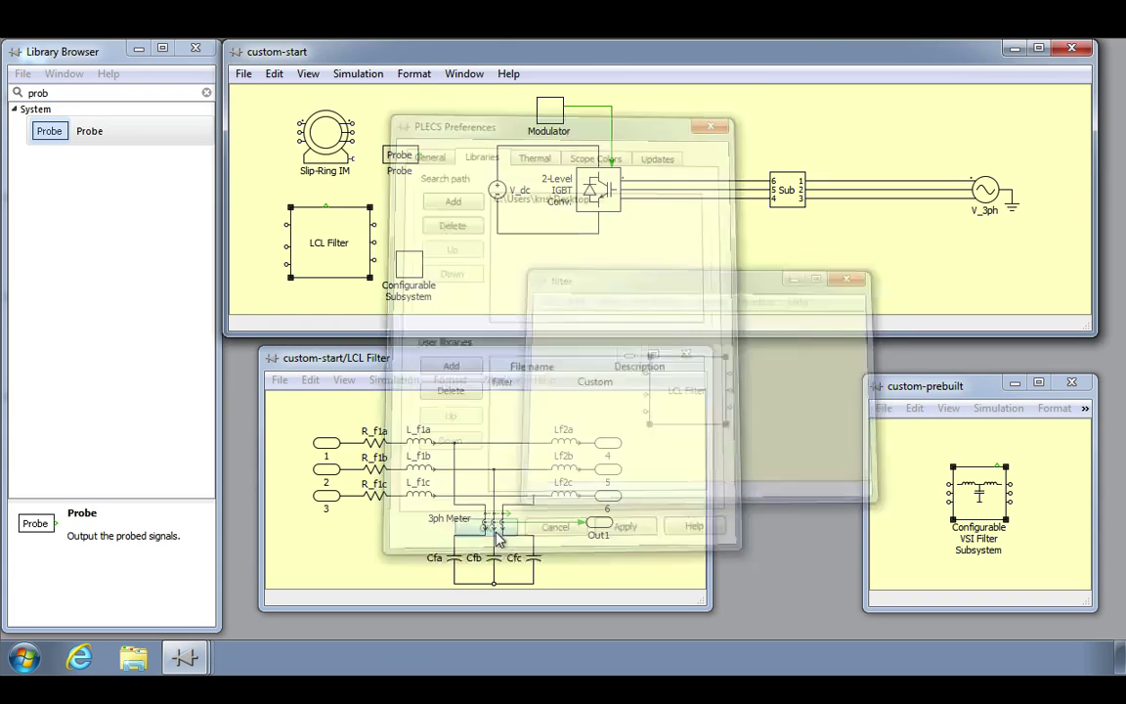
# - Clear the library search, collapse all categories, and expand Custom to show LCL filter
pyautogui.click(206, 92)
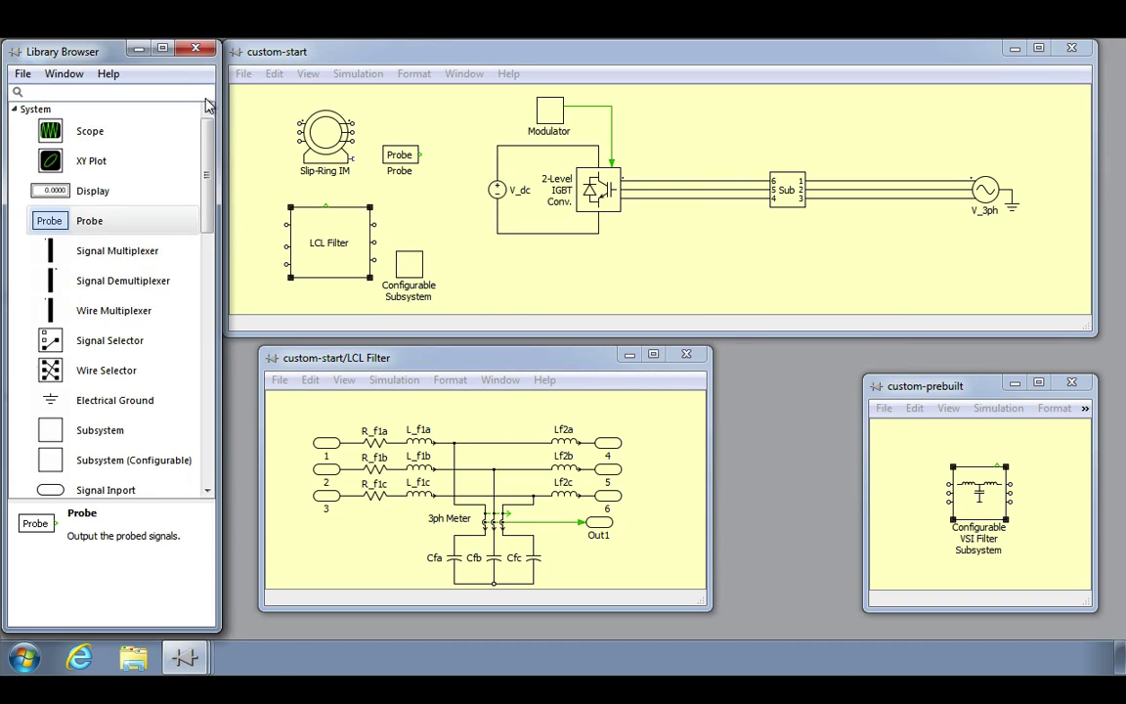
pyautogui.click(144, 124)
pyautogui.rightClick(148, 122)
pyautogui.click(154, 153)
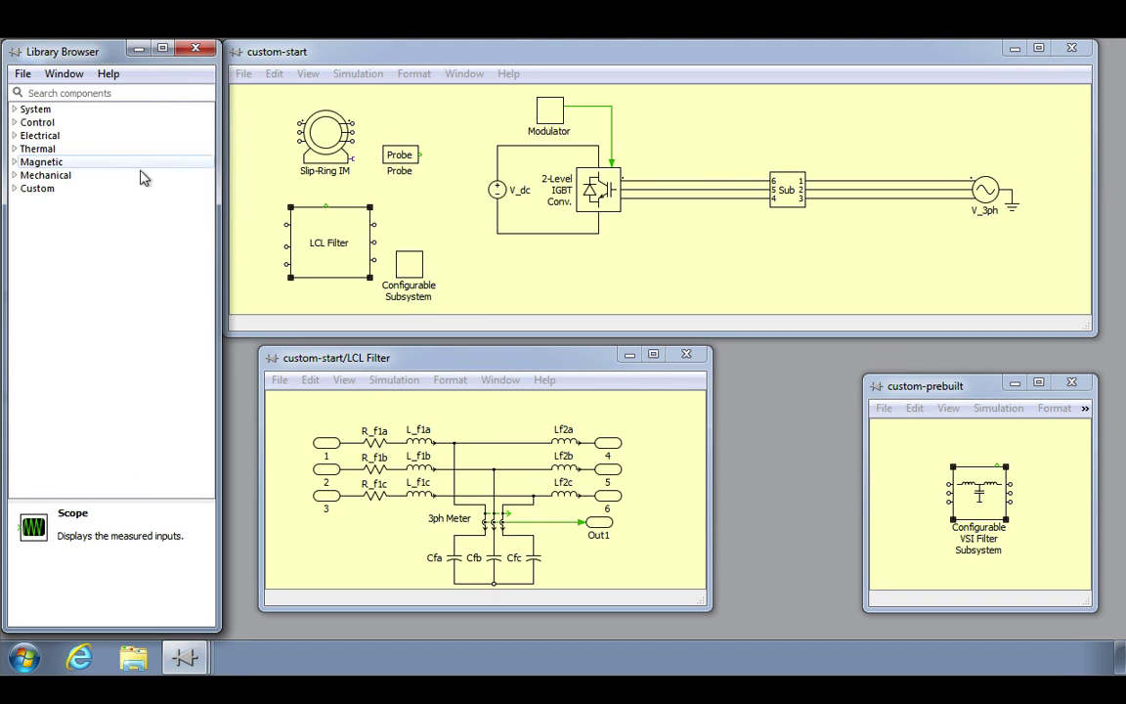
pyautogui.click(115, 189)
pyautogui.click(16, 189)
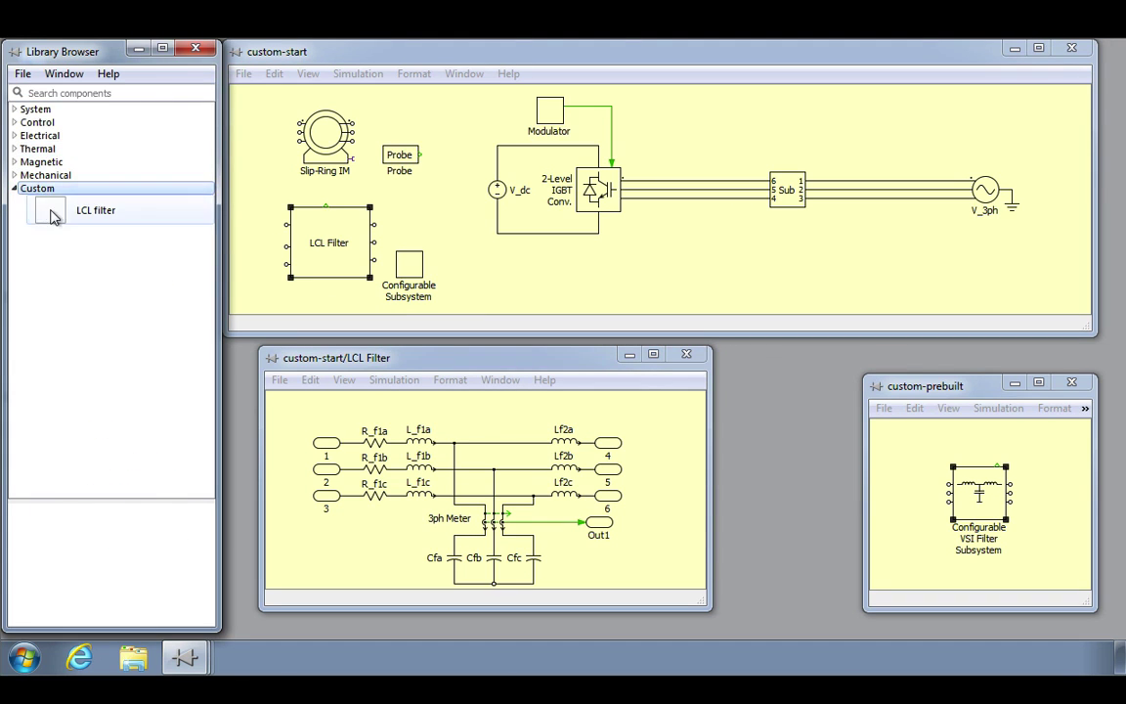
pyautogui.click(52, 215)
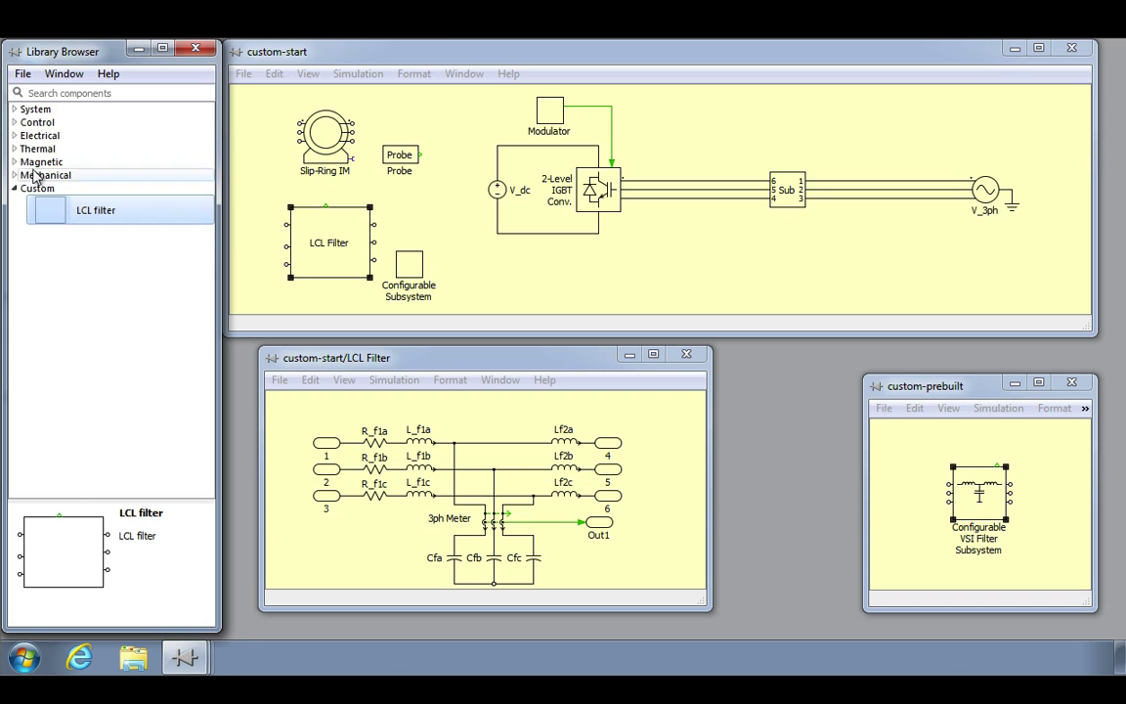
# - Add an IGBT Converter (3ph) from Electrical > Converters to the custom-start model
pyautogui.click(15, 136)
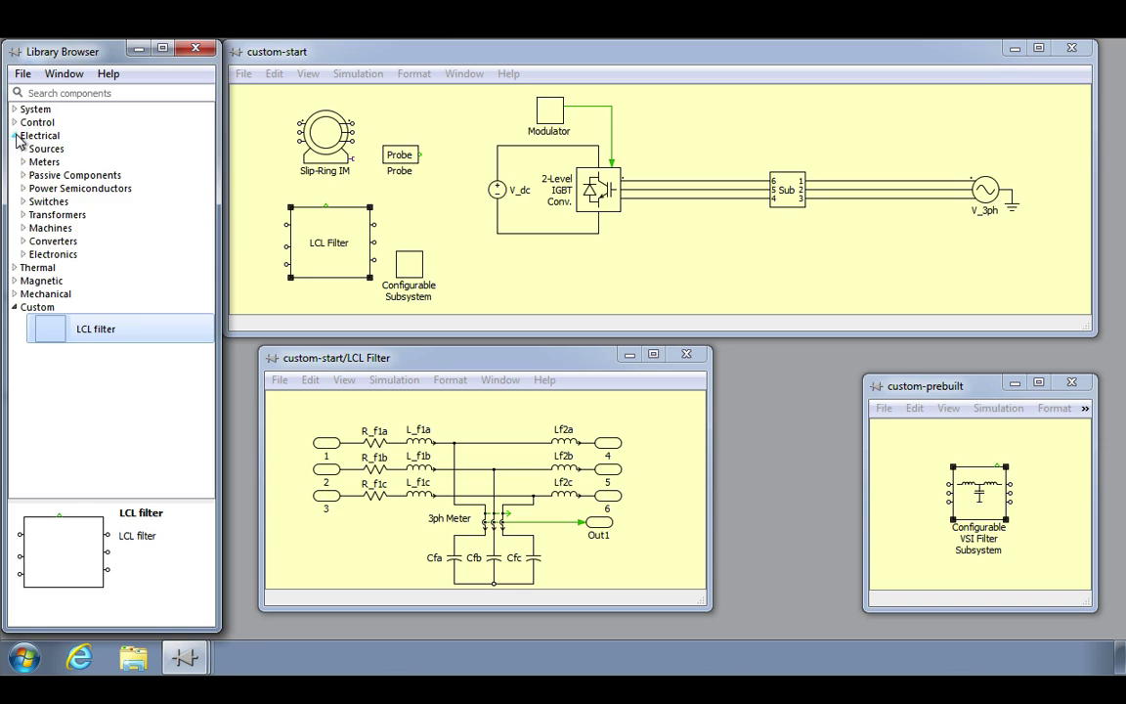
pyautogui.click(23, 241)
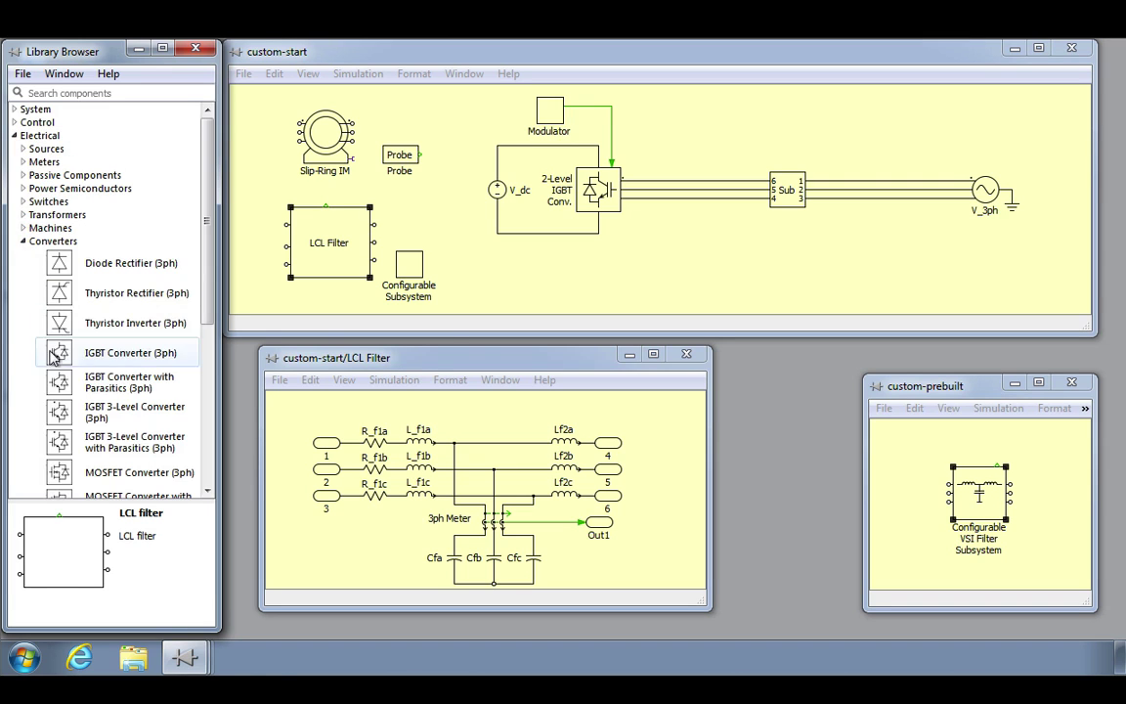
pyautogui.moveTo(59, 352); pyautogui.dragTo(673, 273)
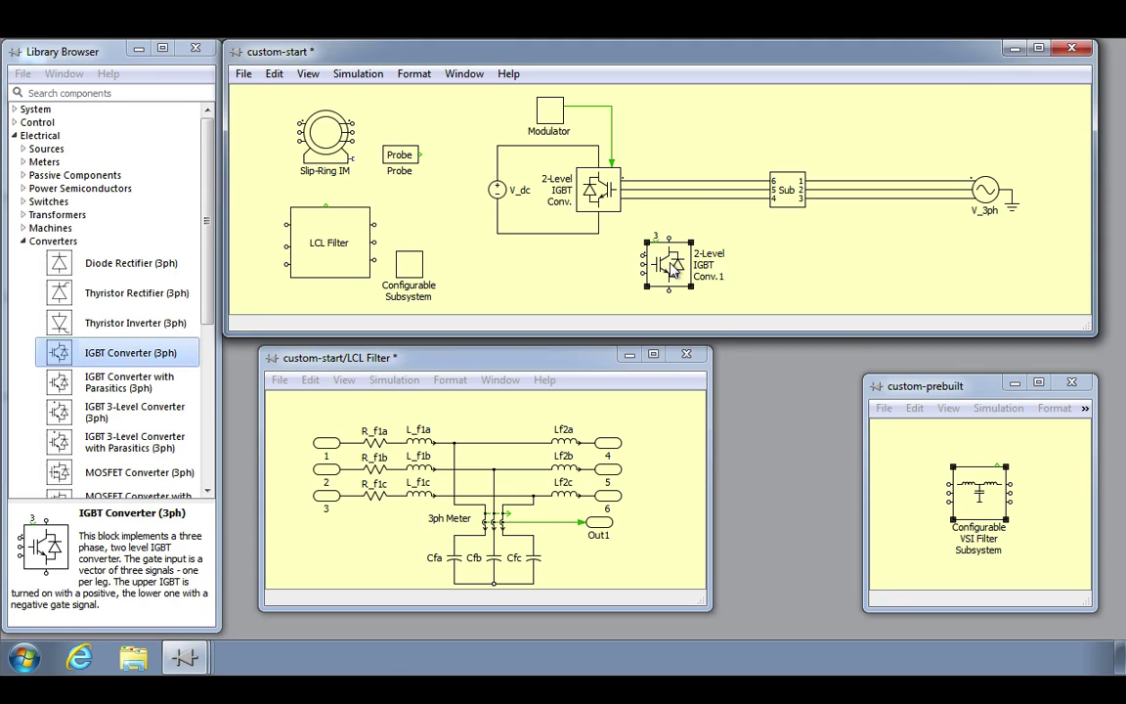
# - Break the new converter block's library link
pyautogui.rightClick(673, 273)
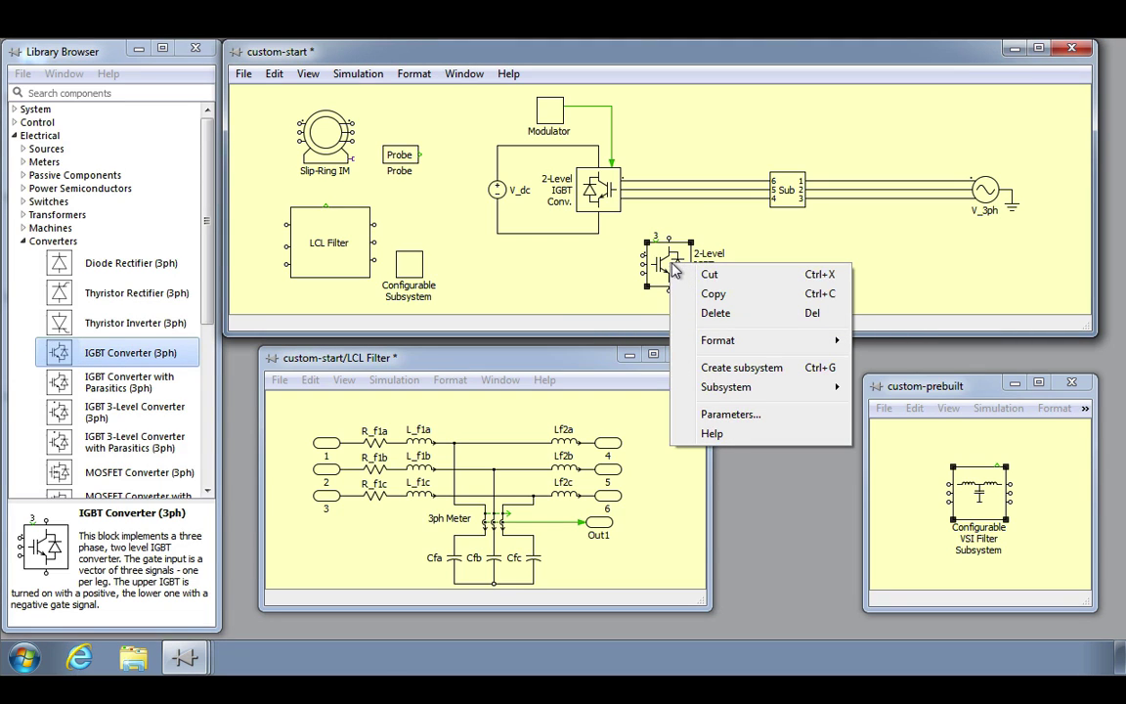
pyautogui.moveTo(719, 340)
pyautogui.moveTo(725, 390)
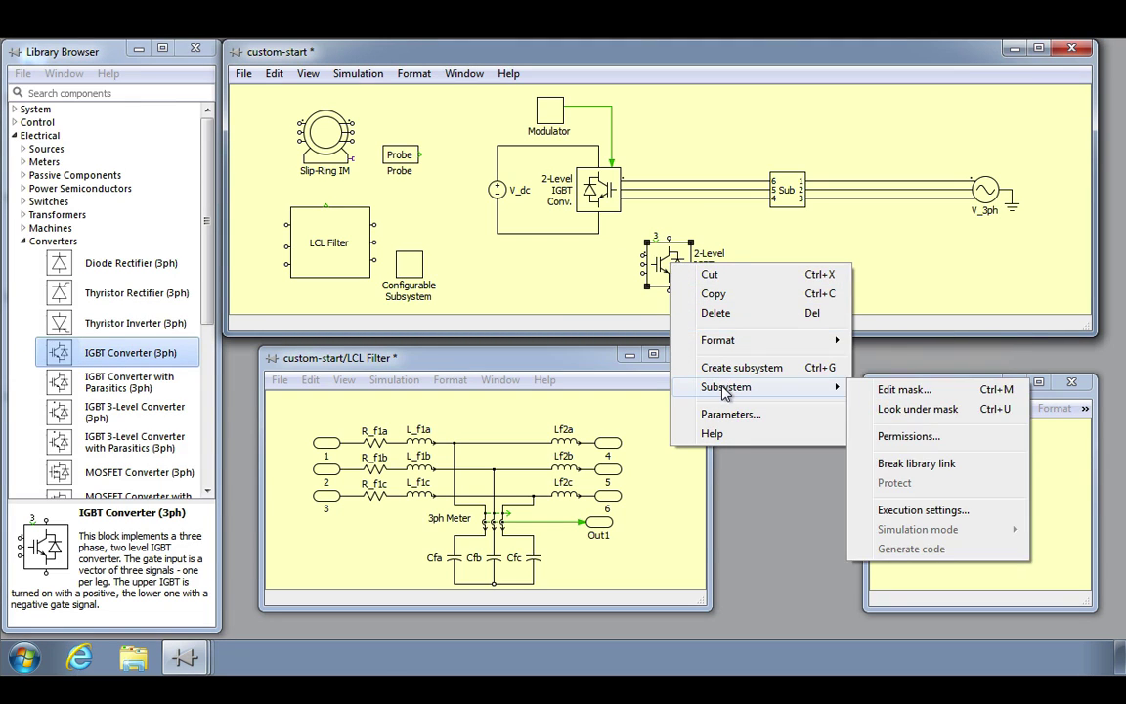
pyautogui.click(894, 468)
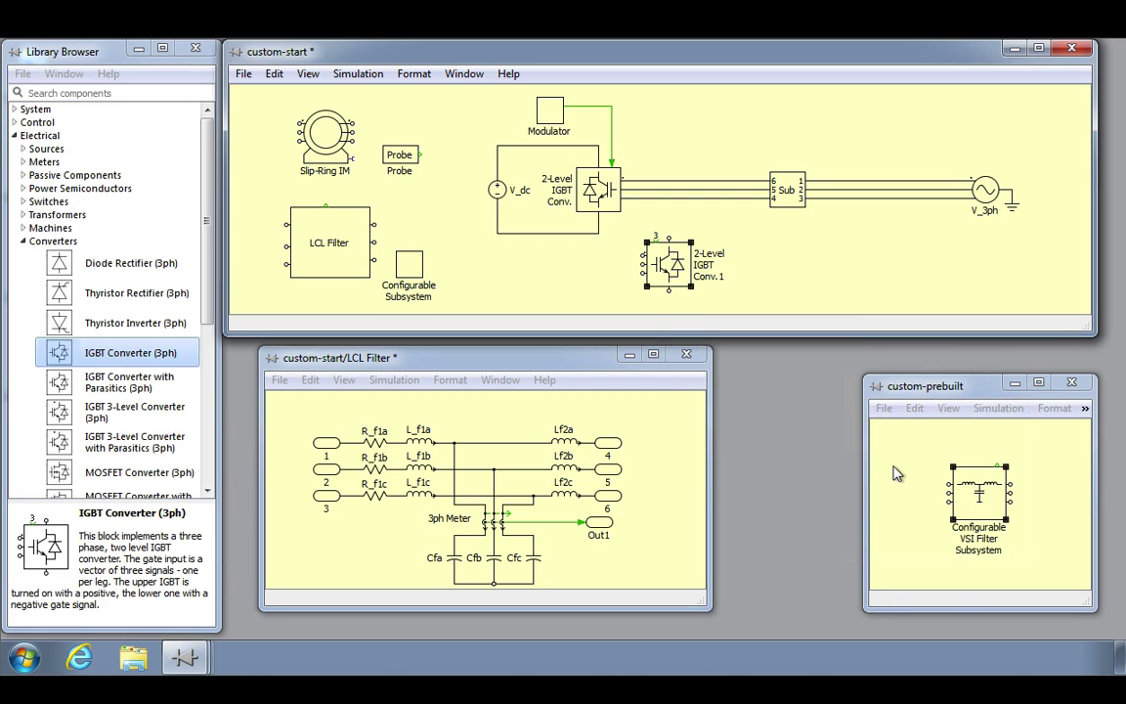
# - Look under the mask of 2-Level IGBT Conv.1 and select IGBT5 among its six switches
pyautogui.rightClick(653, 284)
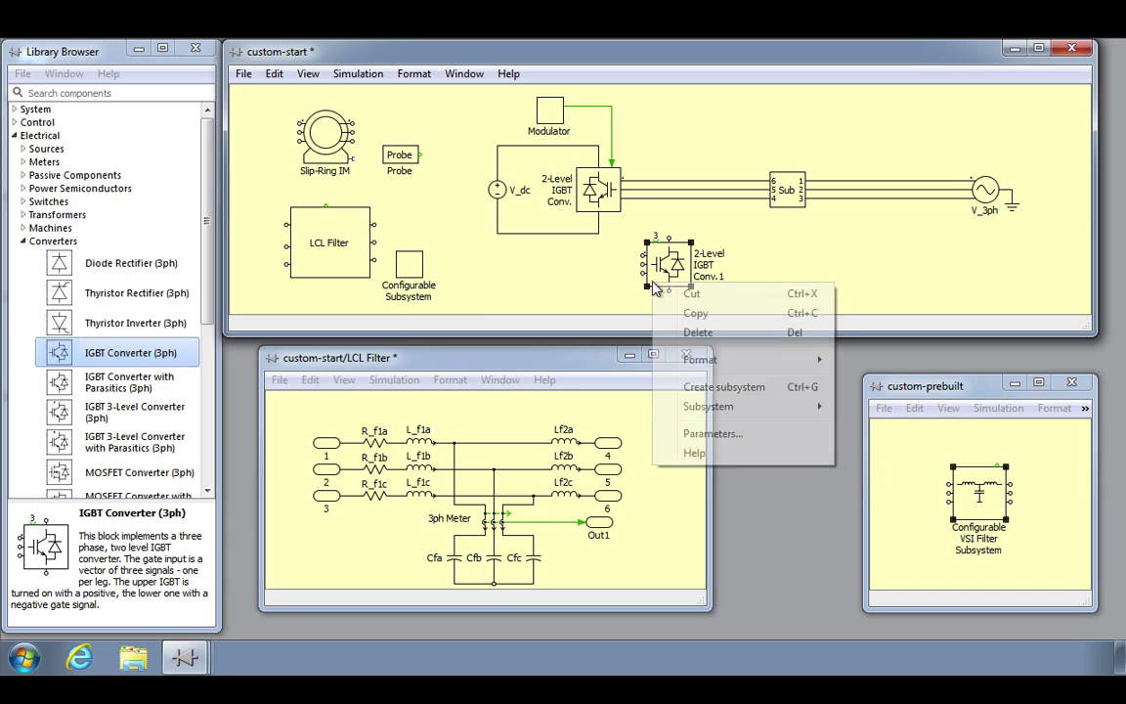
pyautogui.moveTo(782, 407)
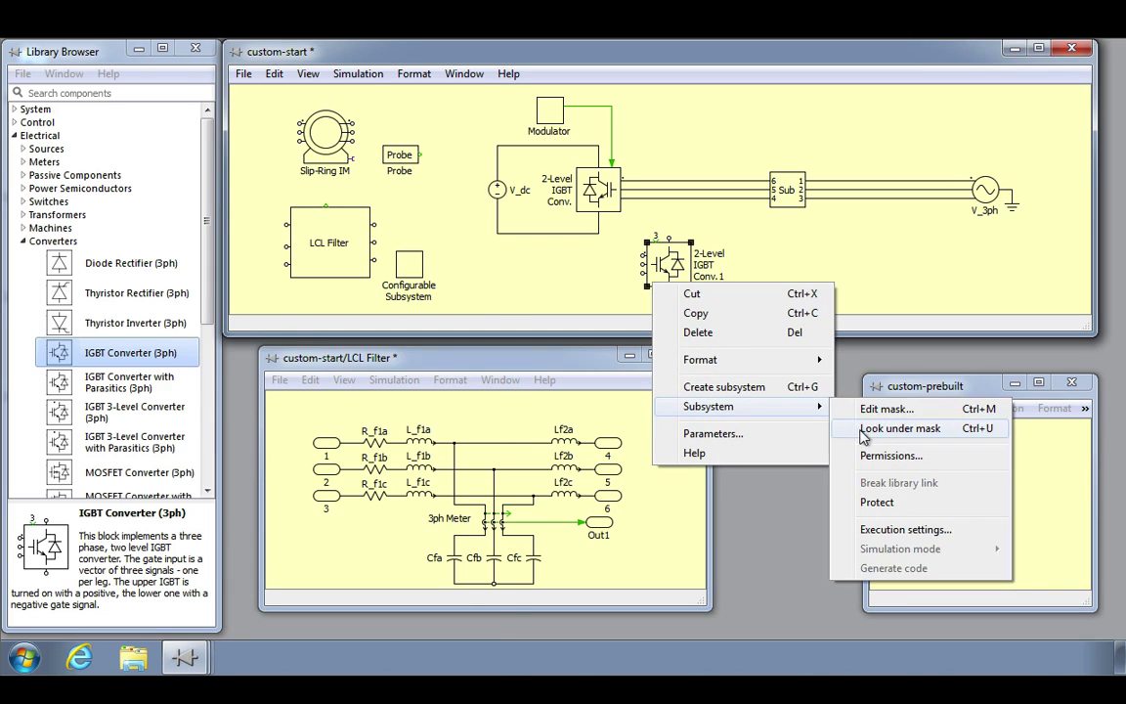
pyautogui.click(866, 431)
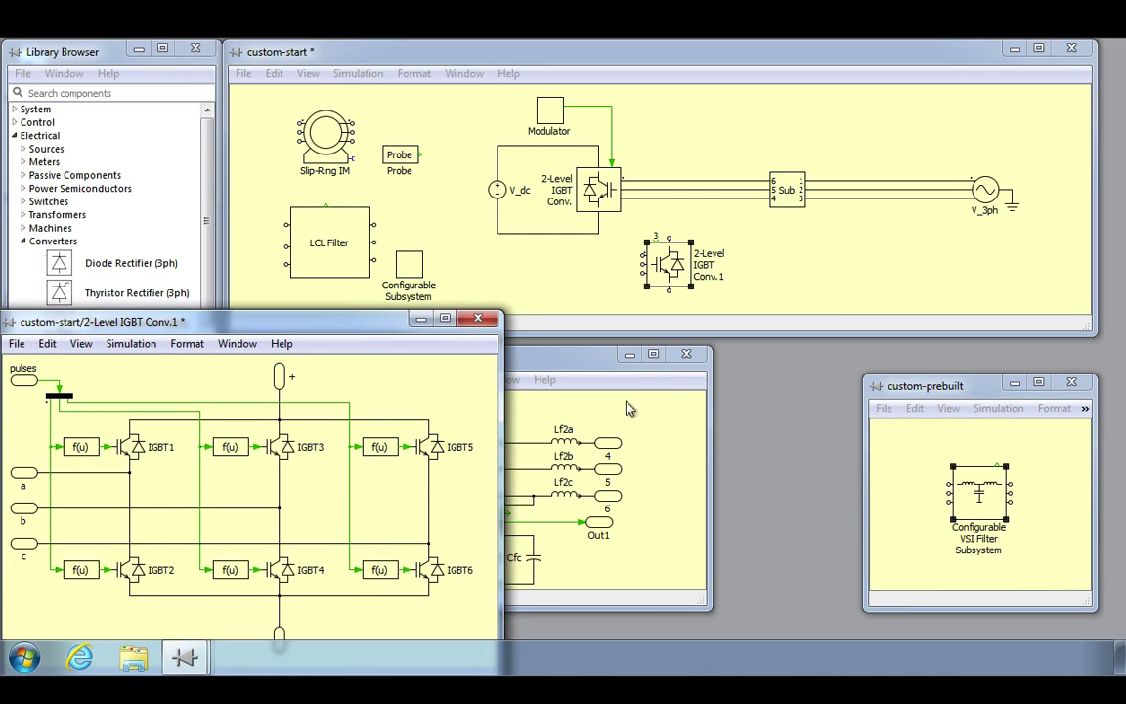
pyautogui.moveTo(433, 448); pyautogui.dragTo(441, 455)
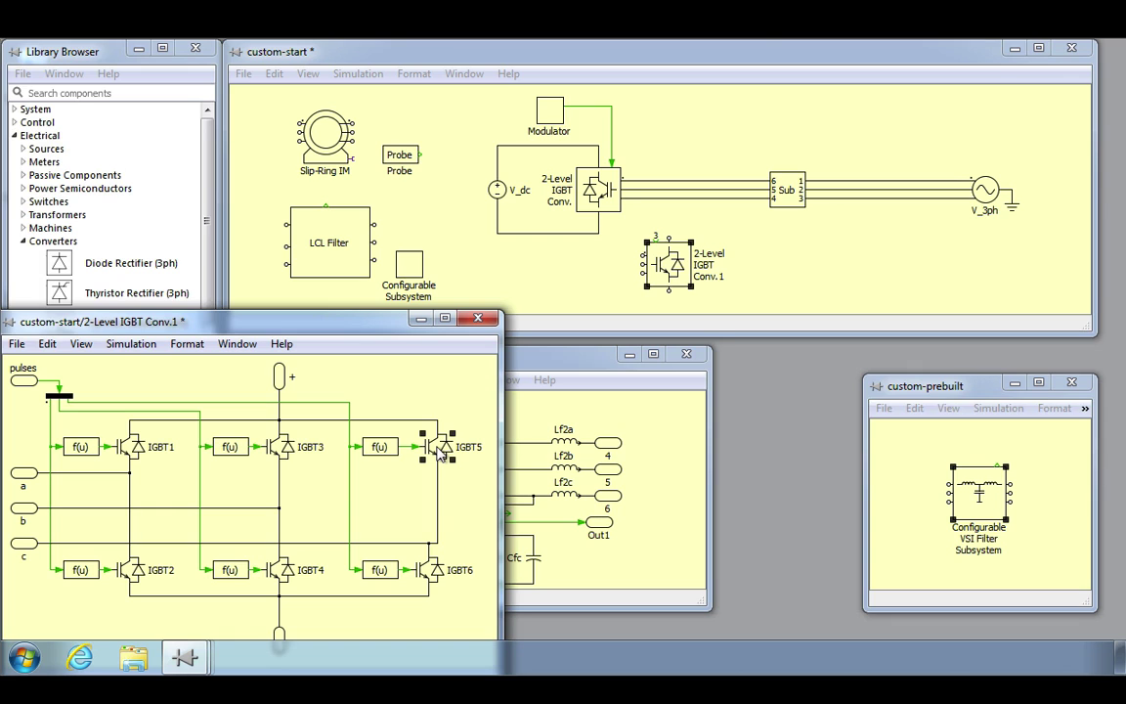
# - Open the PLECS documentation from the Help menu in the Help Viewer
pyautogui.click(283, 344)
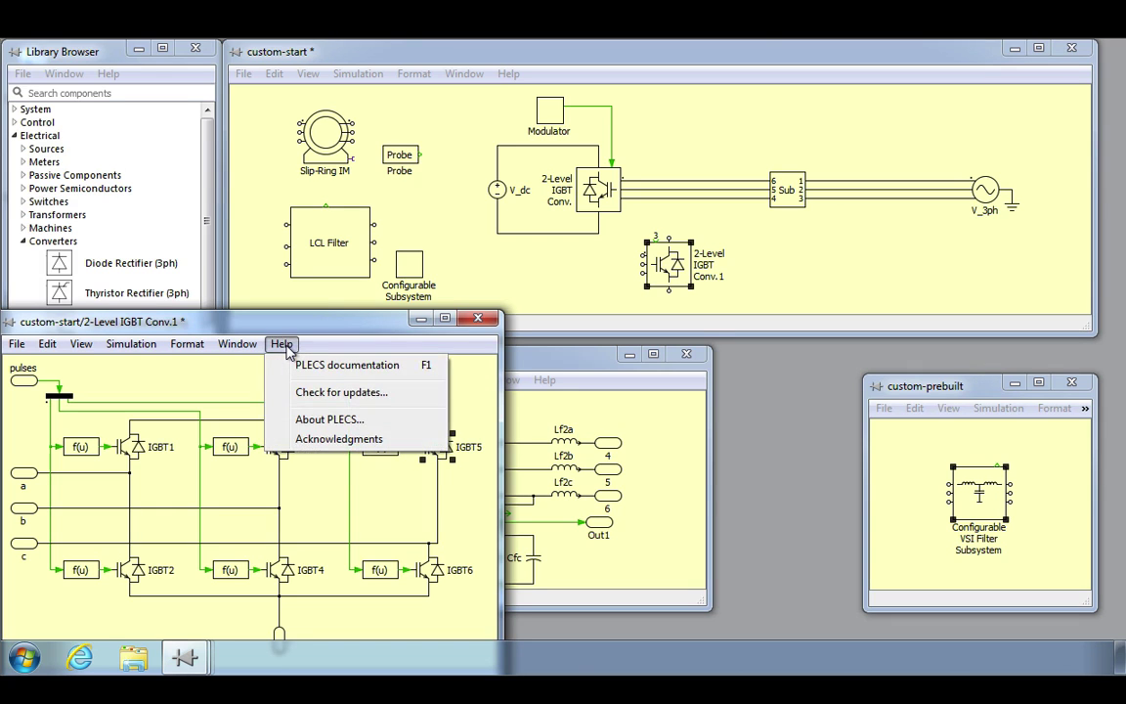
pyautogui.click(323, 365)
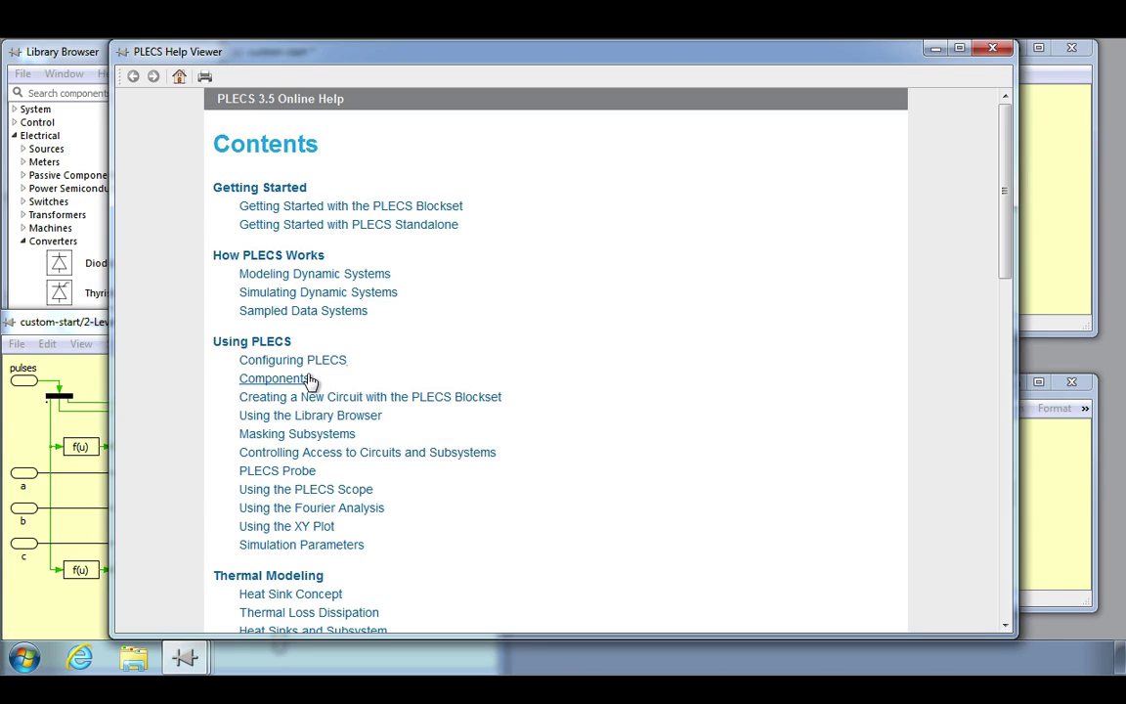